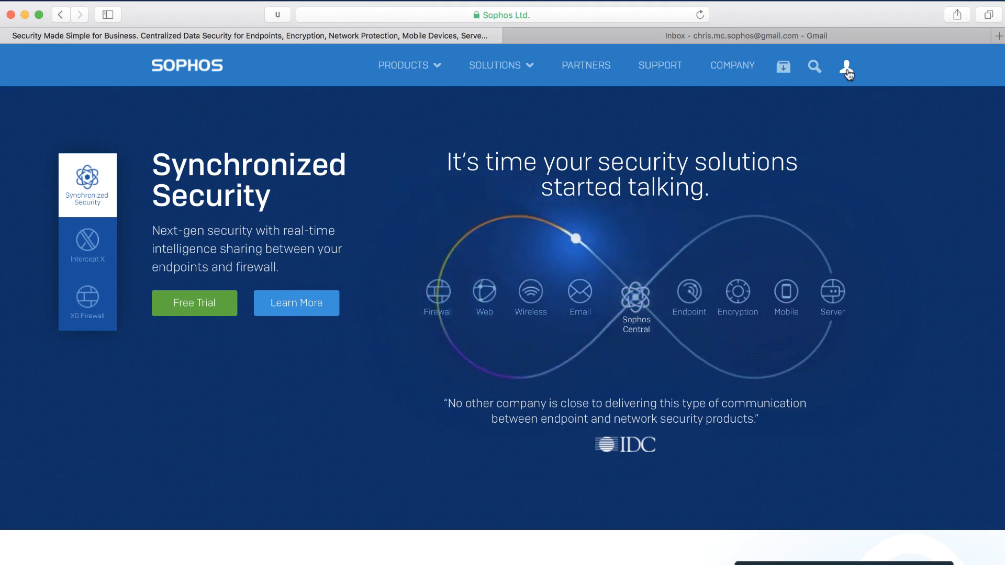
Step: Start a new Sophos ID and enter the first name, last name and e-mail address
left_click(847, 69)
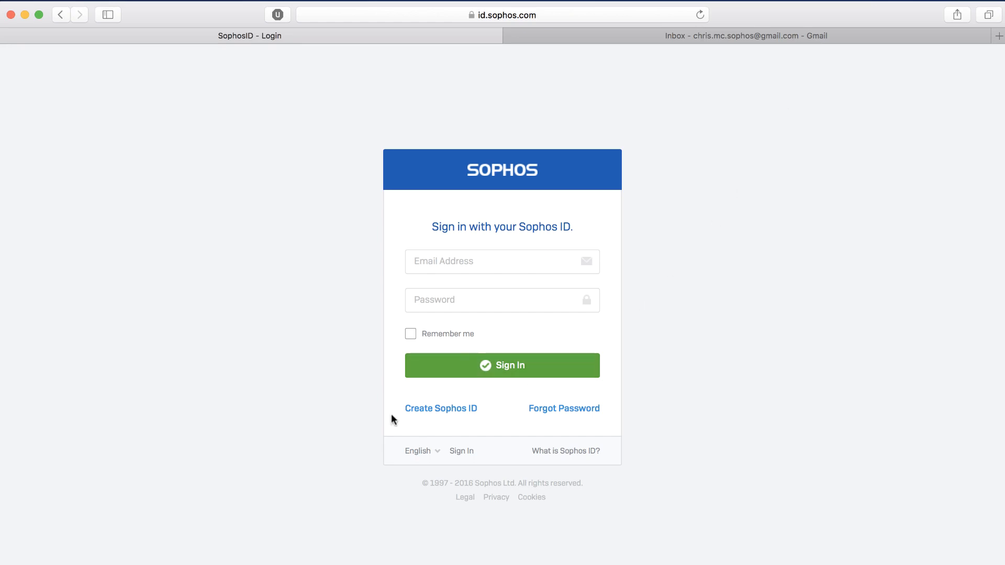
left_click(451, 415)
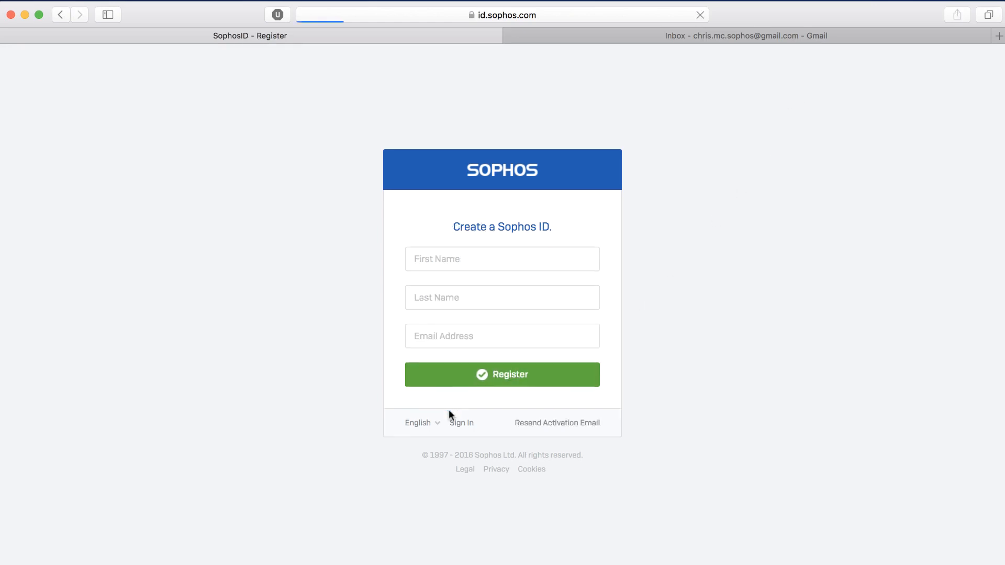
left_click(429, 260)
type("Chris")
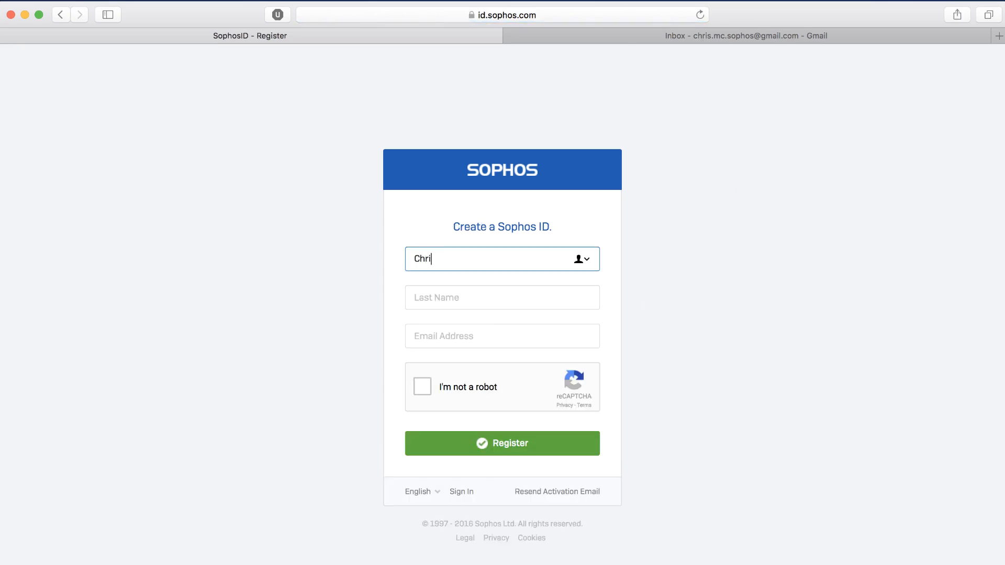
key("Tab")
type("Mc")
key("Tab")
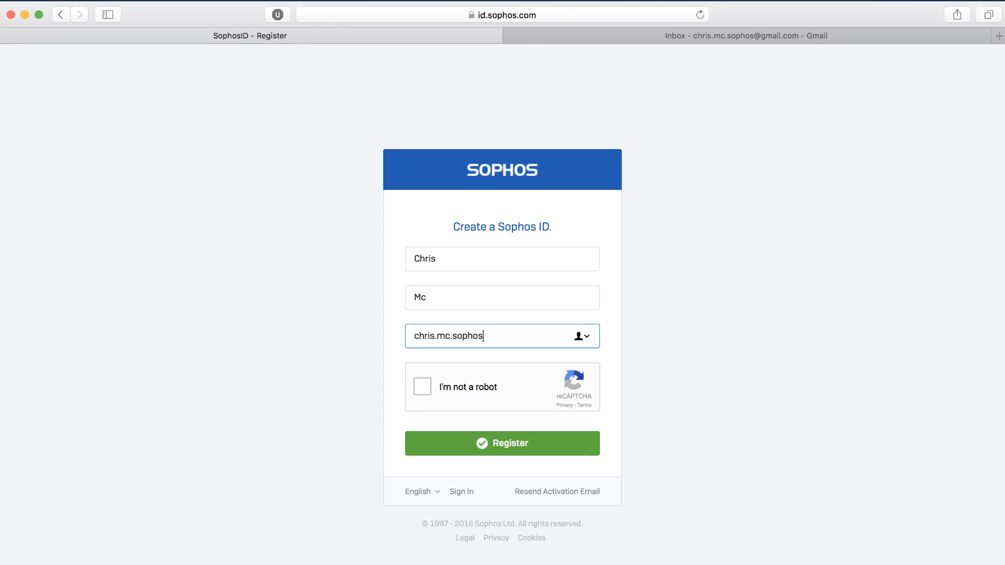
Step: Pass the reCAPTCHA by picking the three apartment building images, then submit the registration
left_click(420, 388)
left_click(495, 331)
left_click(492, 411)
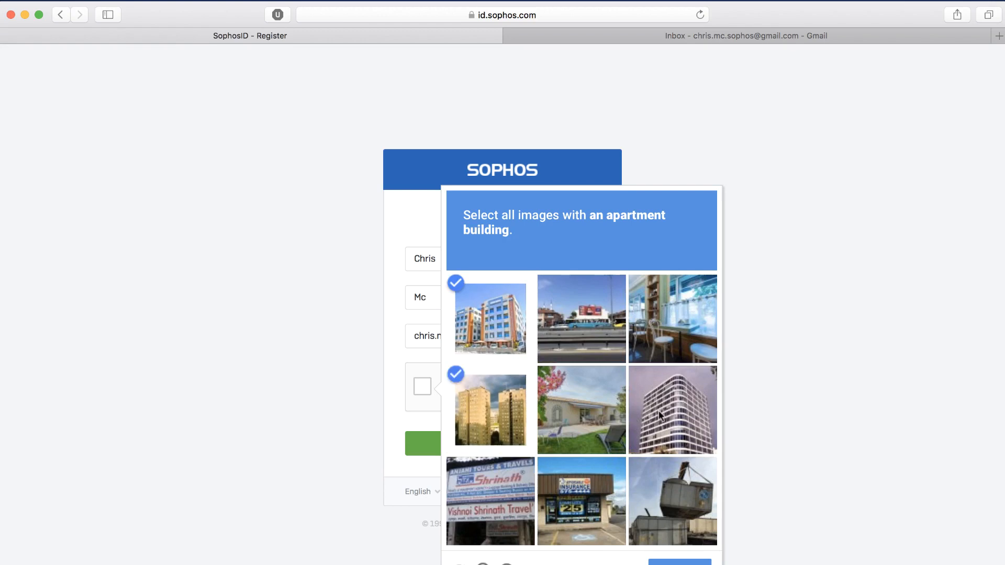
left_click(661, 416)
left_click(679, 562)
left_click(515, 448)
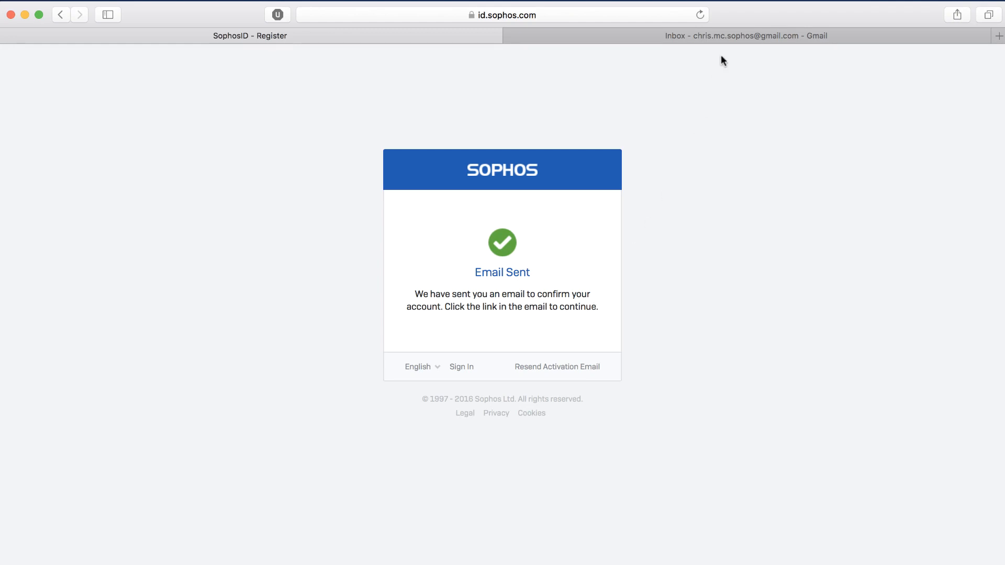
left_click(729, 37)
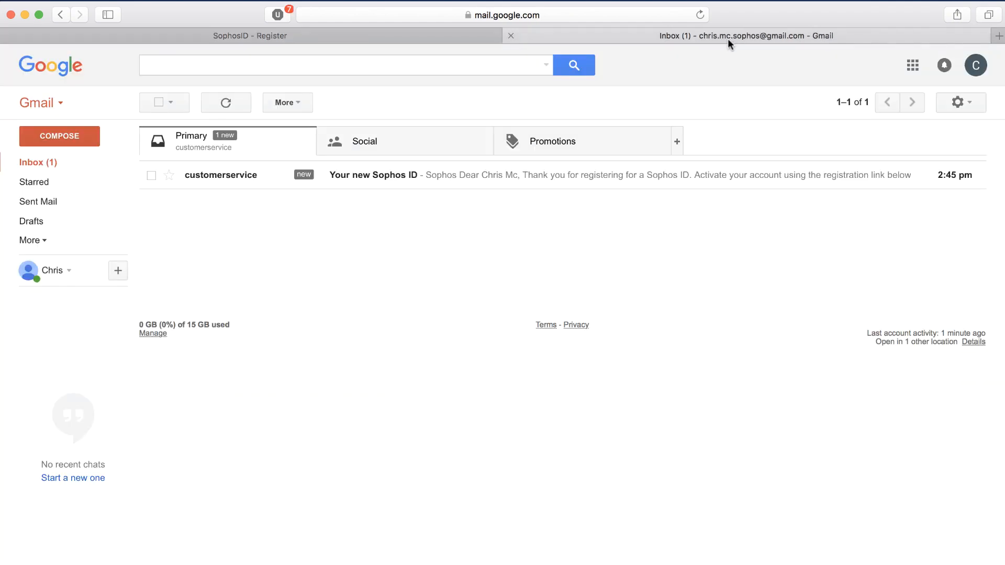
Step: Open the 'Your new Sophos ID' e-mail and follow its activation link
left_click(458, 181)
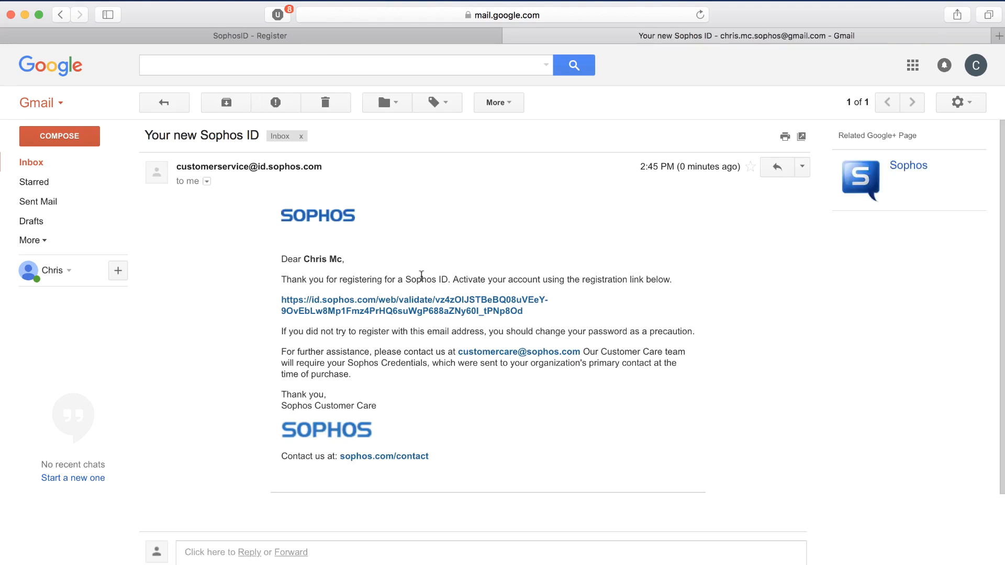
left_click(411, 306)
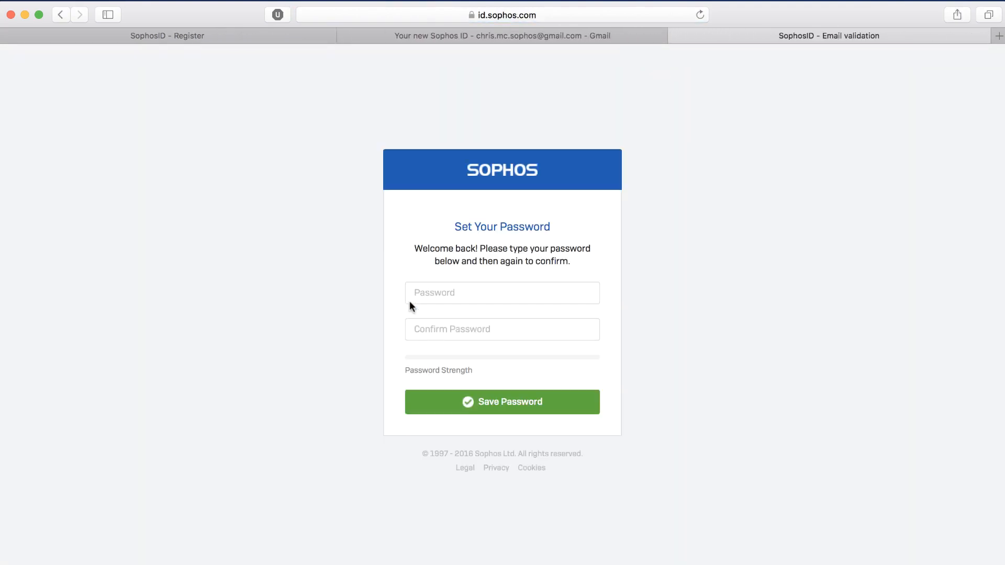
Step: Set the account password using Safari's suggested strong password and save it
left_click(446, 294)
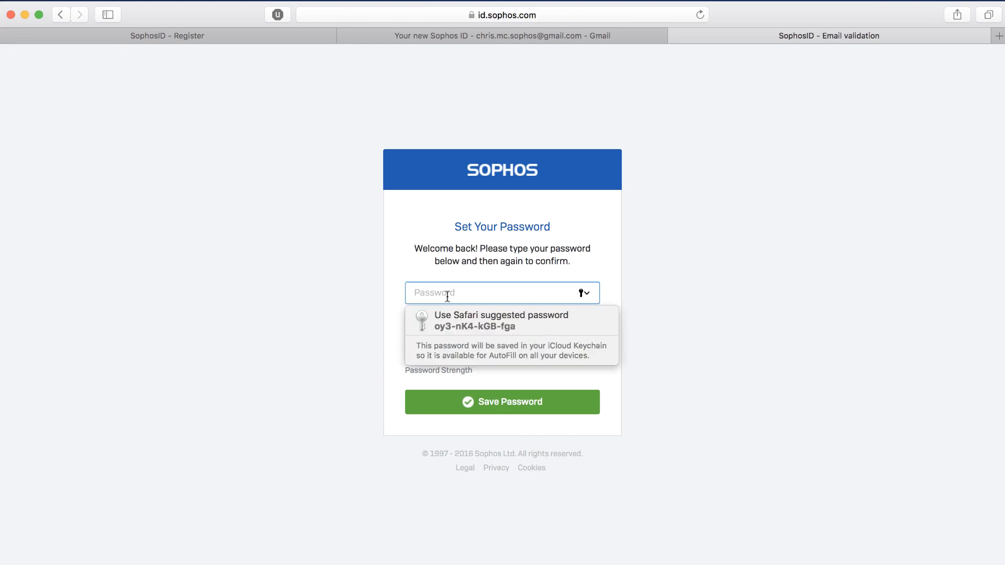
left_click(464, 324)
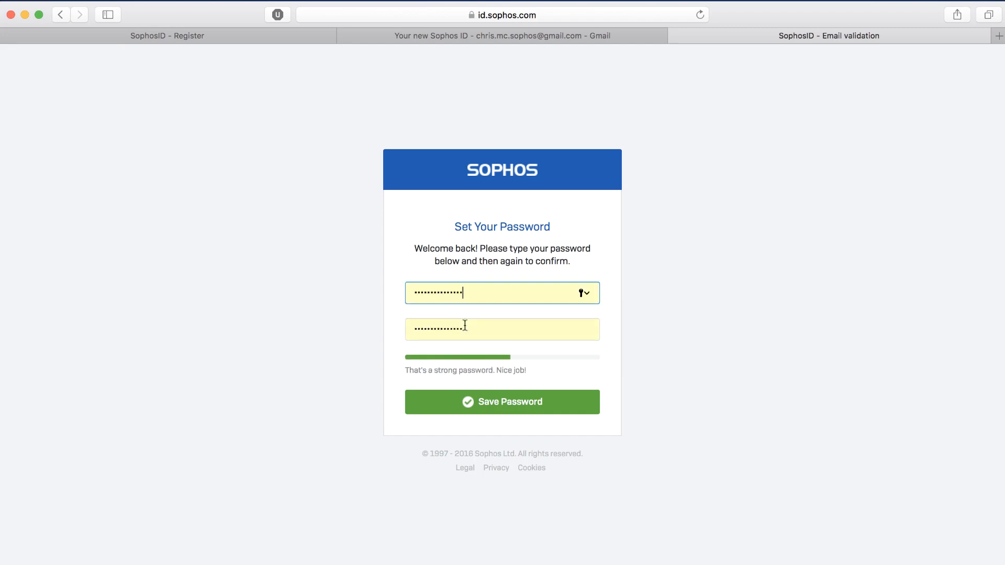
left_click(488, 401)
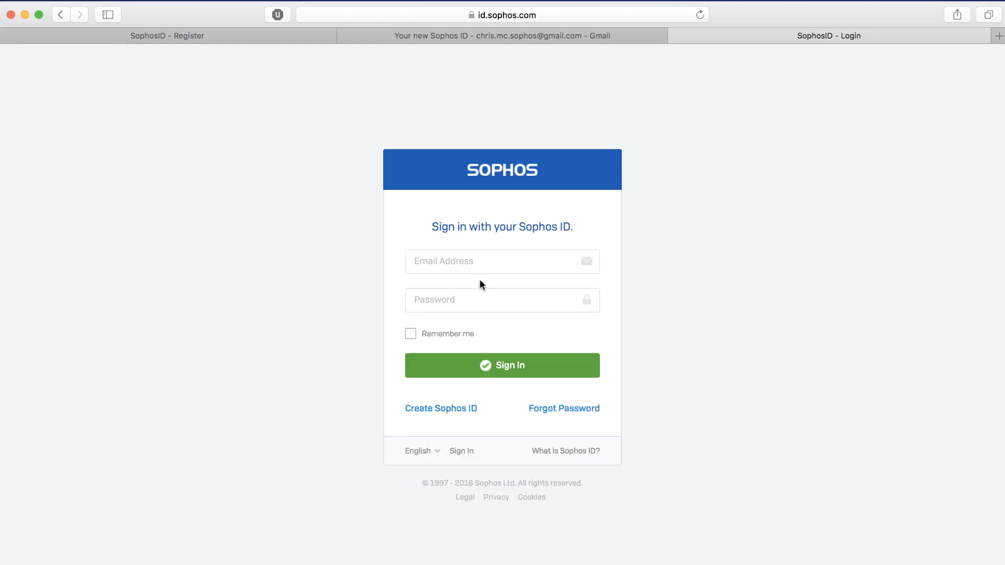
Step: Sign in with the saved login and open MySophos from My Applications
left_click(477, 266)
left_click(478, 285)
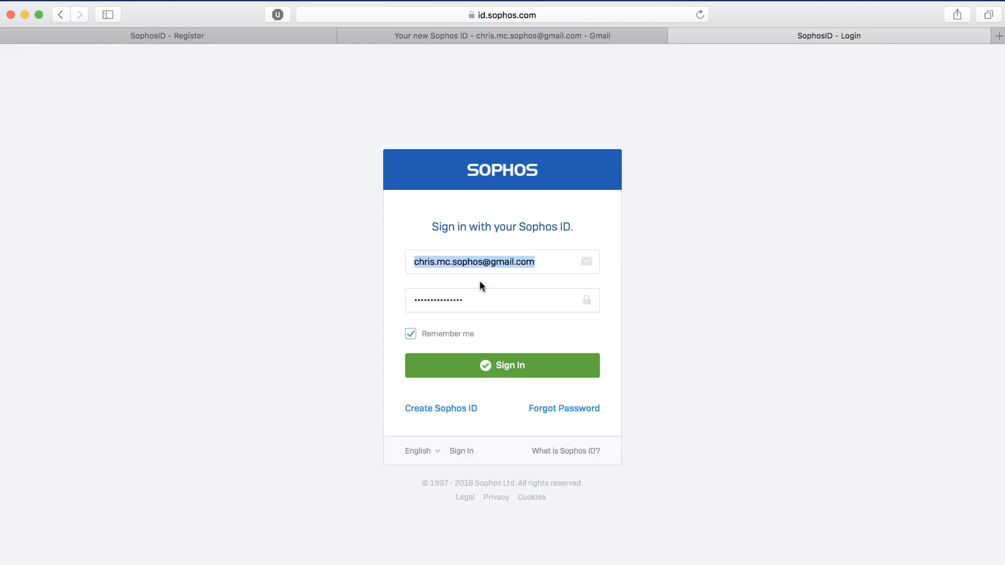
left_click(478, 366)
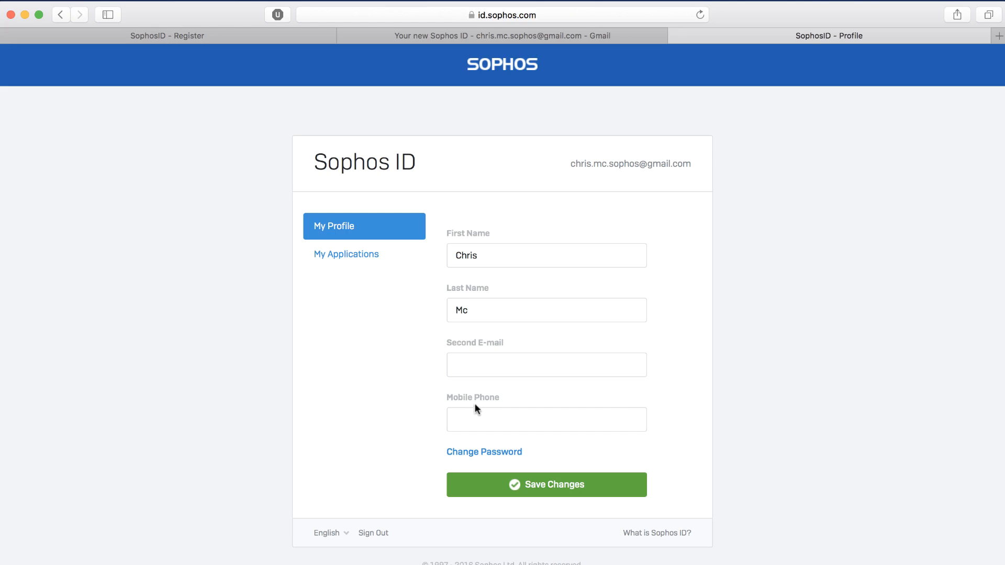
left_click(375, 259)
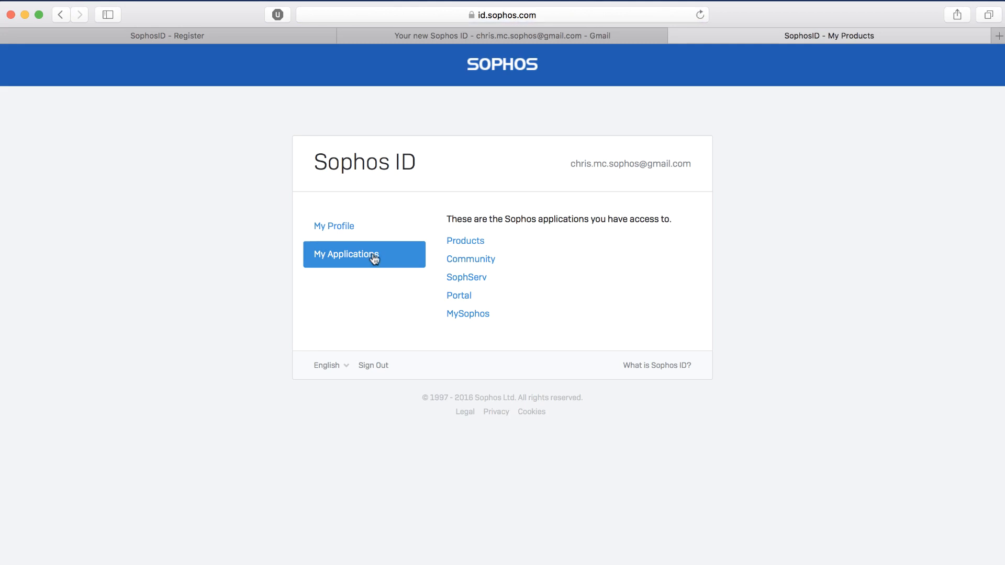
left_click(469, 315)
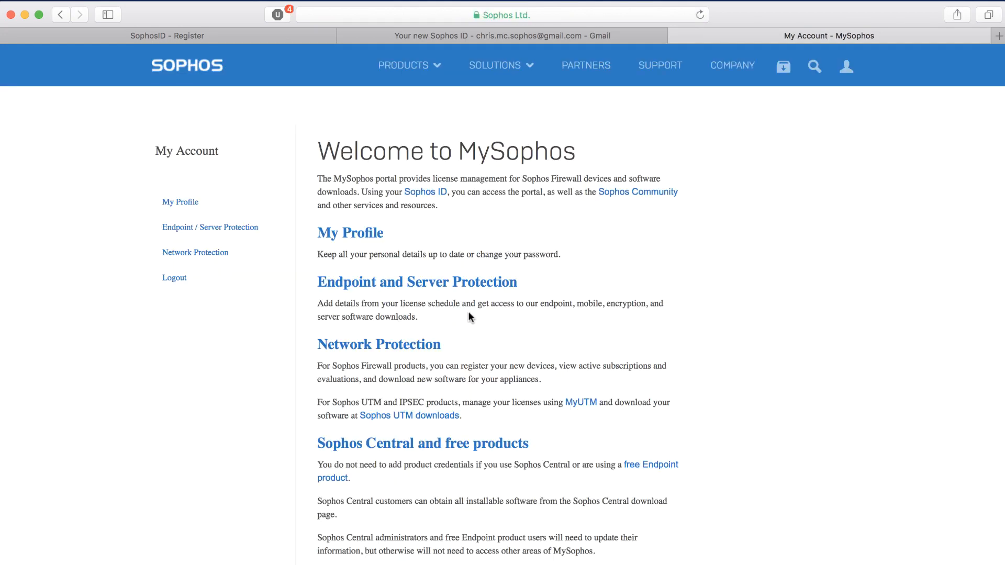
Step: In My Profile, set the company to Sophos and the country to Canada
left_click(193, 203)
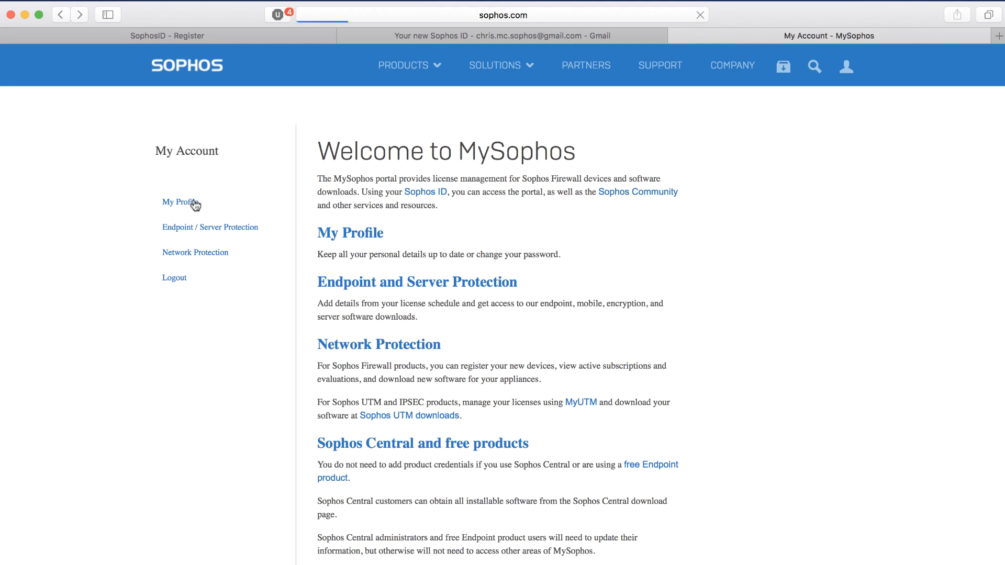
scroll(320, 249, "down", 3)
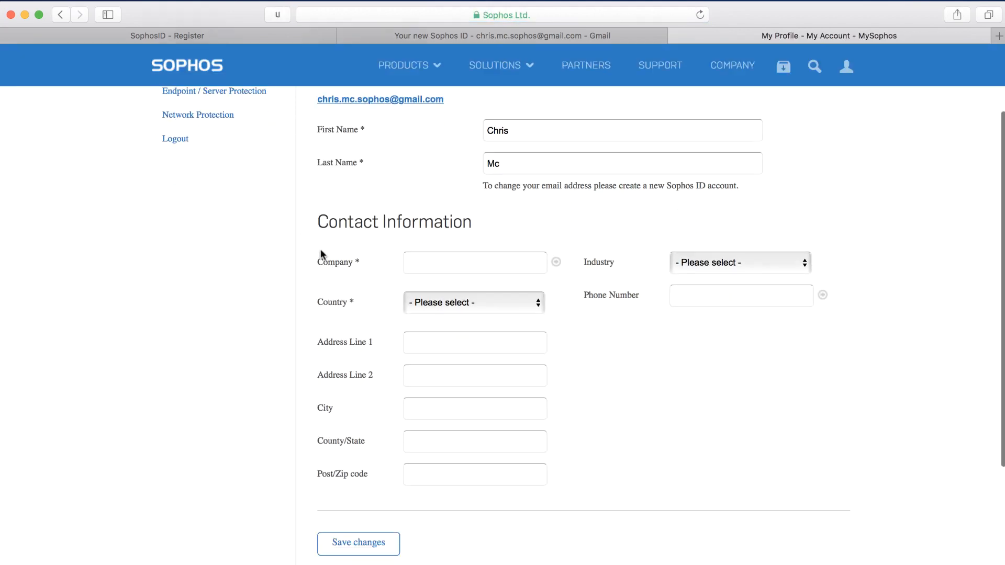
left_click(416, 264)
type("Sophos")
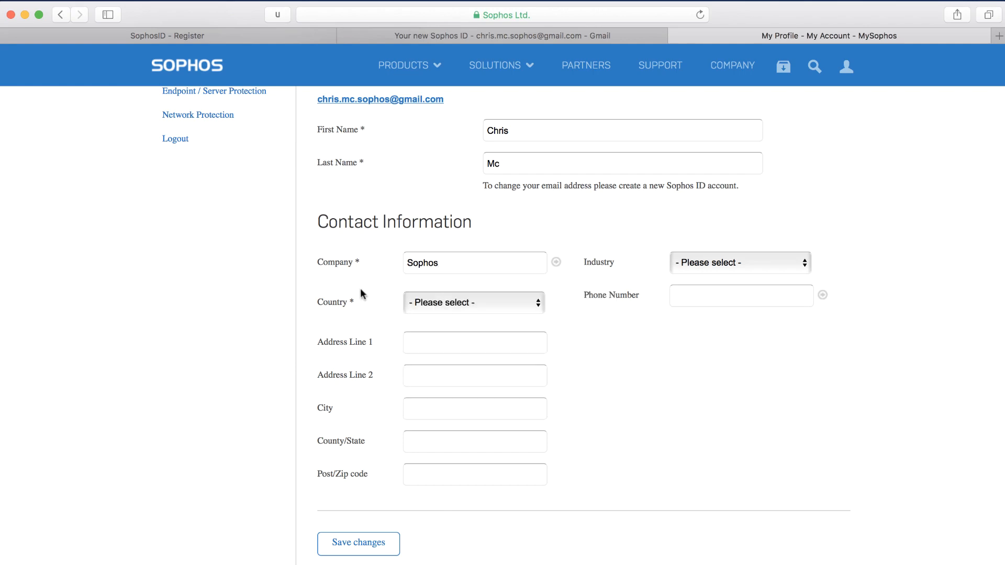
left_click(430, 302)
left_click(426, 348)
Step: Autofill the street address, city, province and phone, enter the postal code, and save
left_click(411, 344)
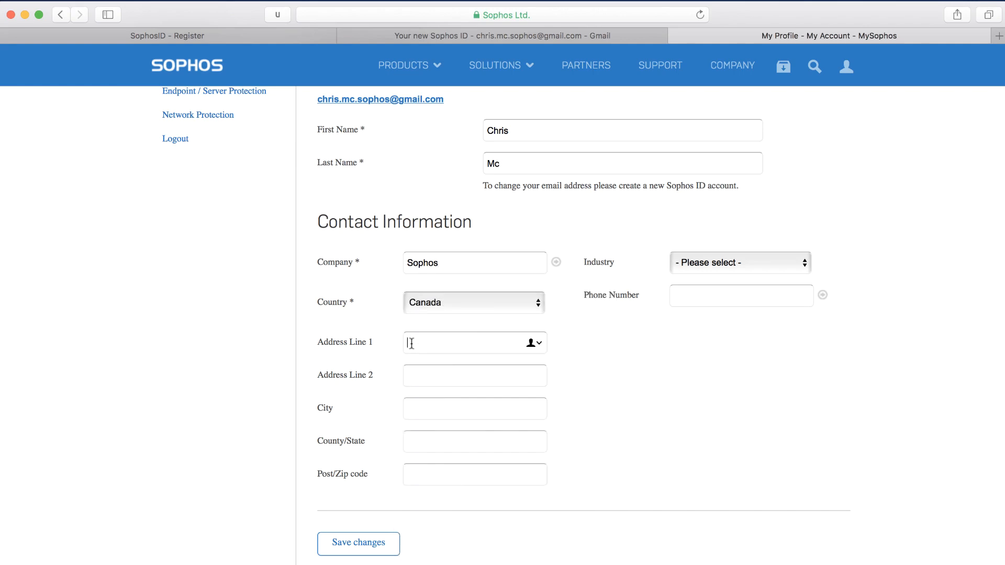
left_click(532, 343)
left_click(507, 394)
left_click(416, 475)
type("V6C1W6")
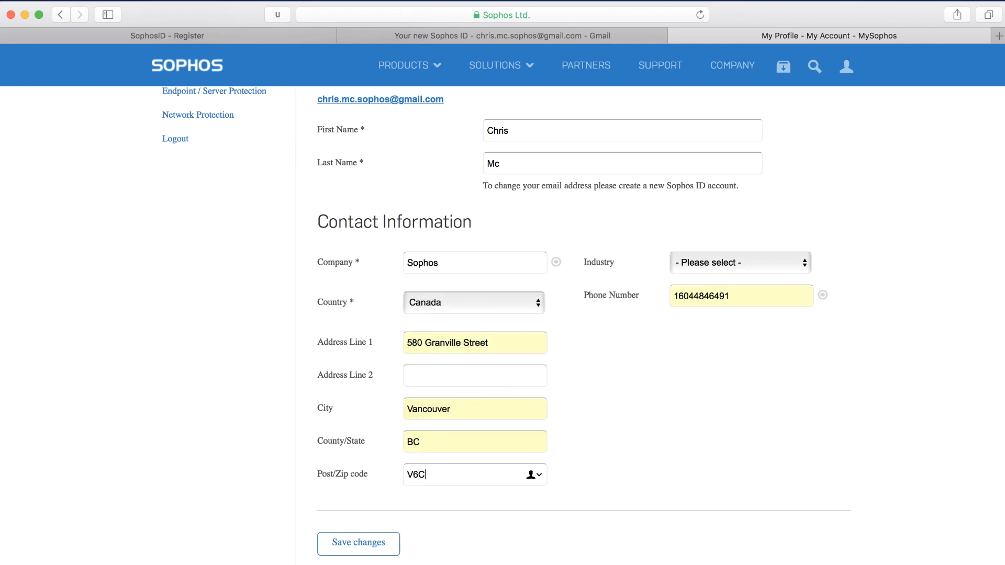
left_click(346, 545)
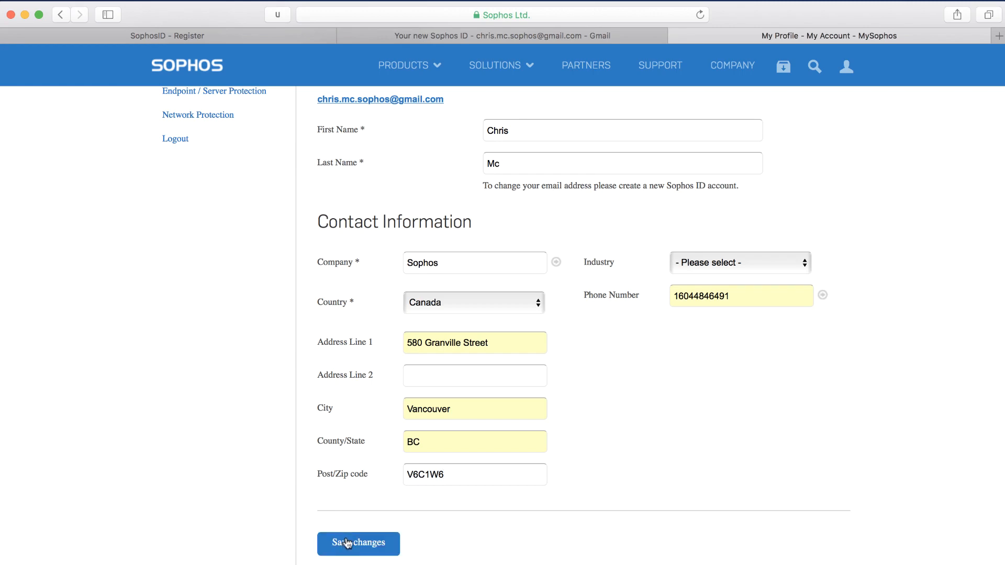
scroll(347, 544, "up", 3)
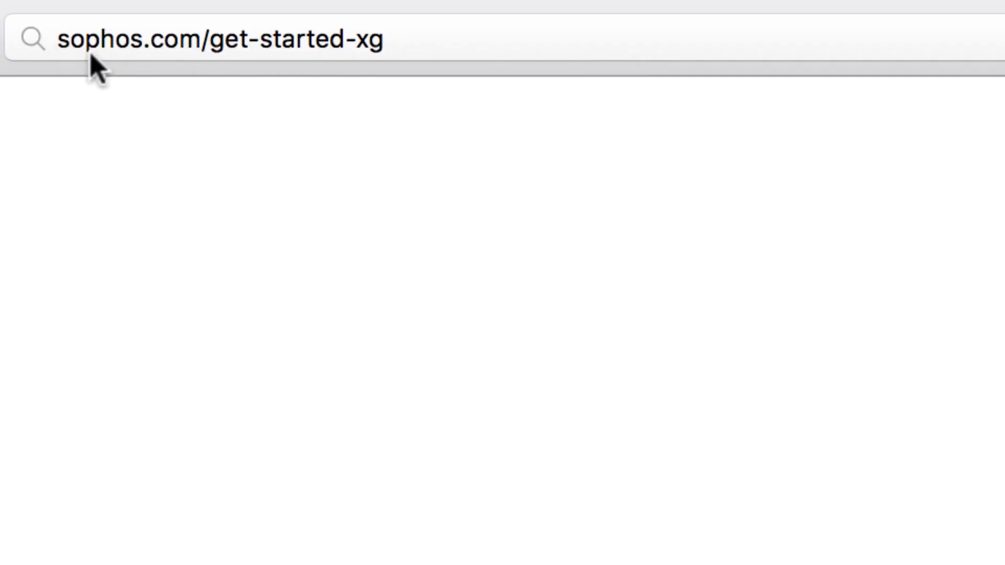
Step: On sophos.com/get-started-xg, choose XG 85/105/115/125/135 appliances and open the wireless Quick Start Guide
key("Return")
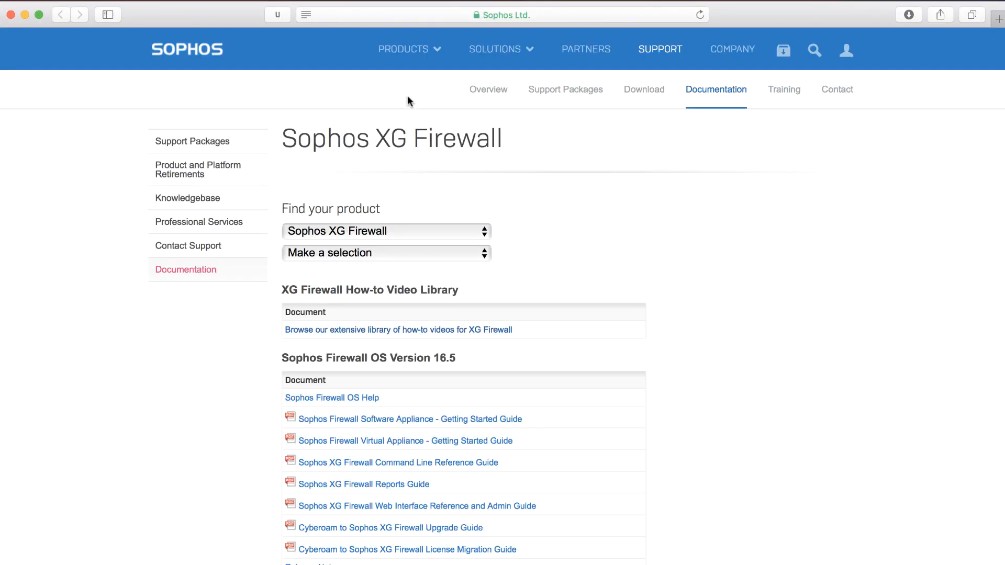
left_click(402, 253)
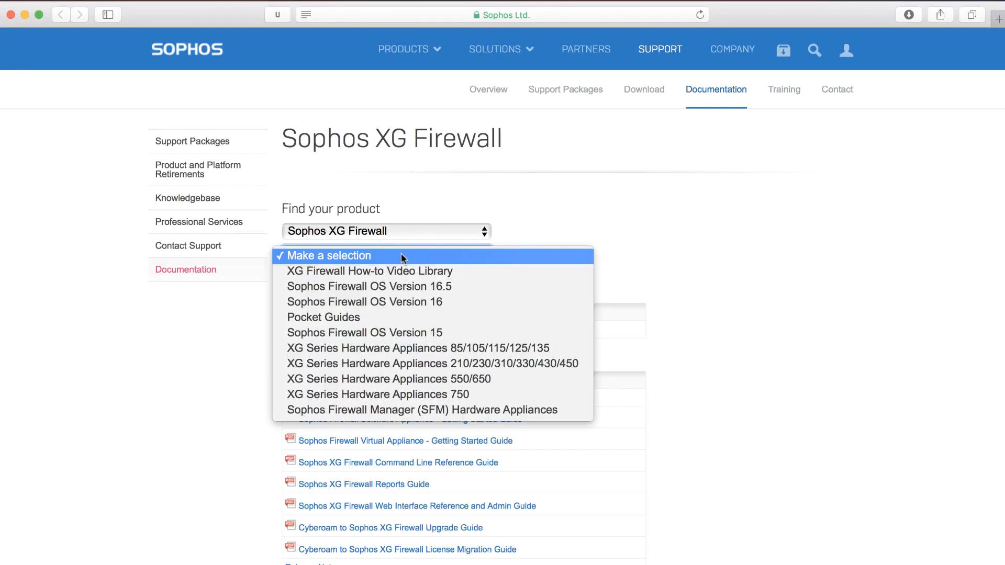
left_click(394, 351)
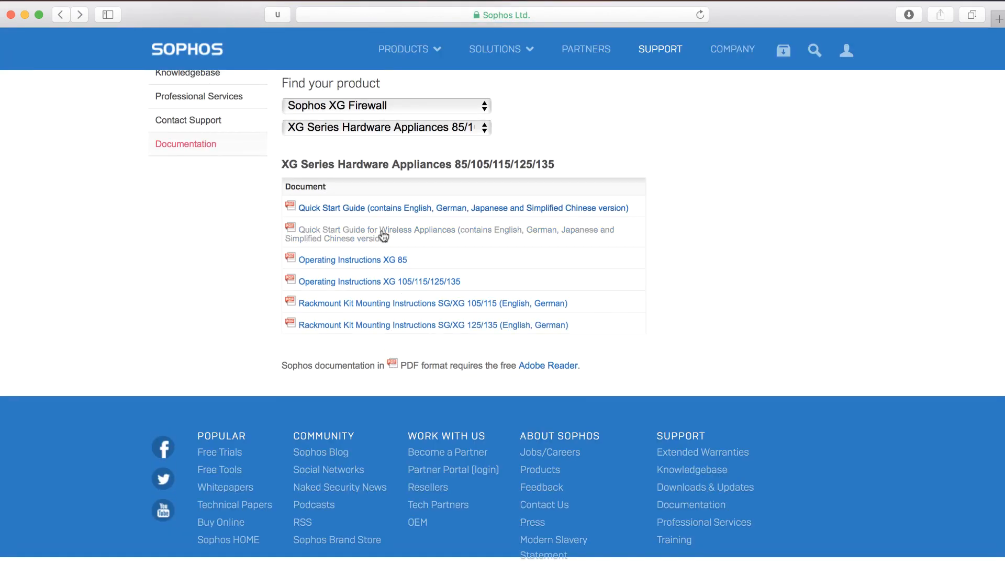
left_click(382, 231)
scroll(382, 230, "down", 10)
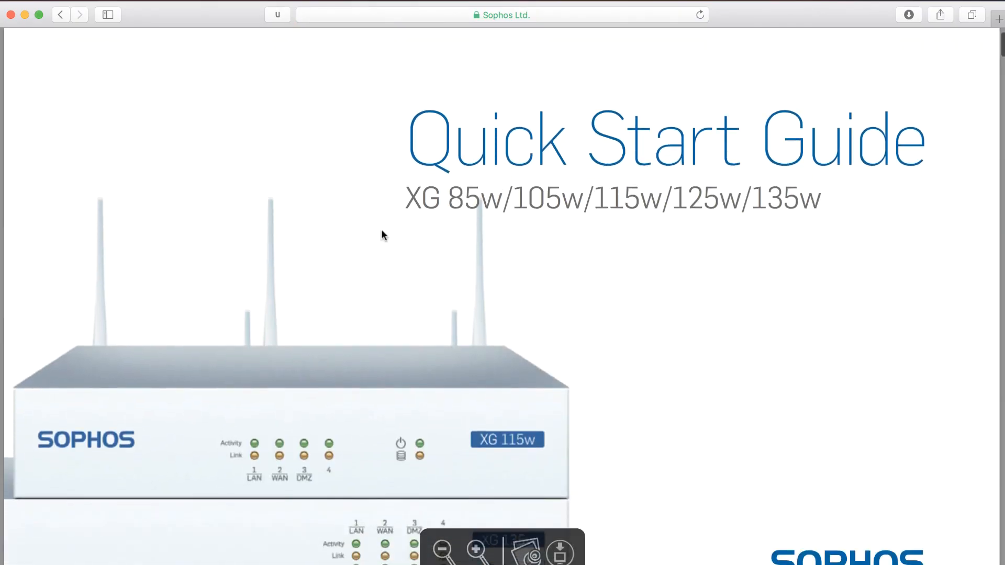
scroll(380, 229, "down", 15)
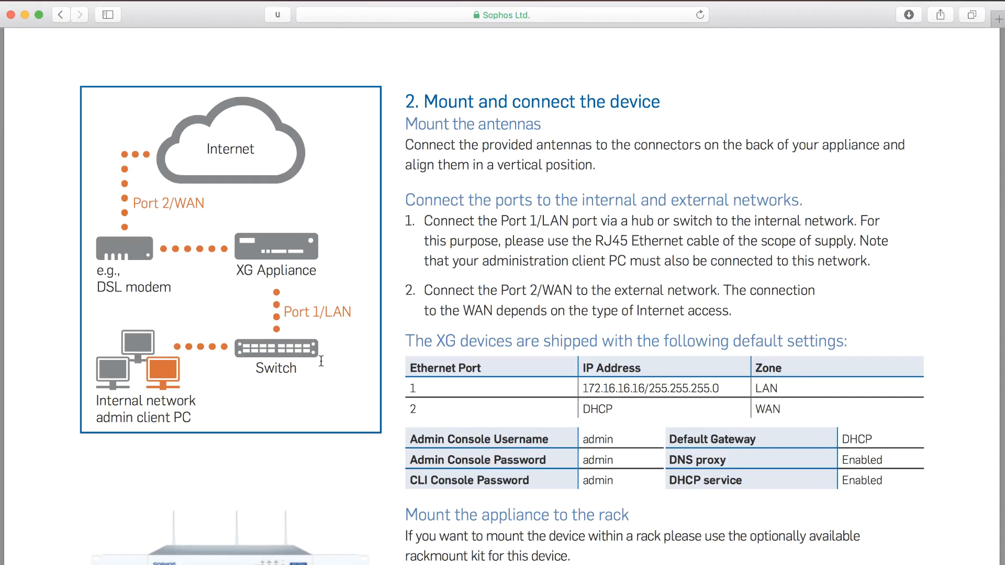
Step: Scroll down to review the USB-C LAN adapter's network status
scroll(318, 361, "down", 12)
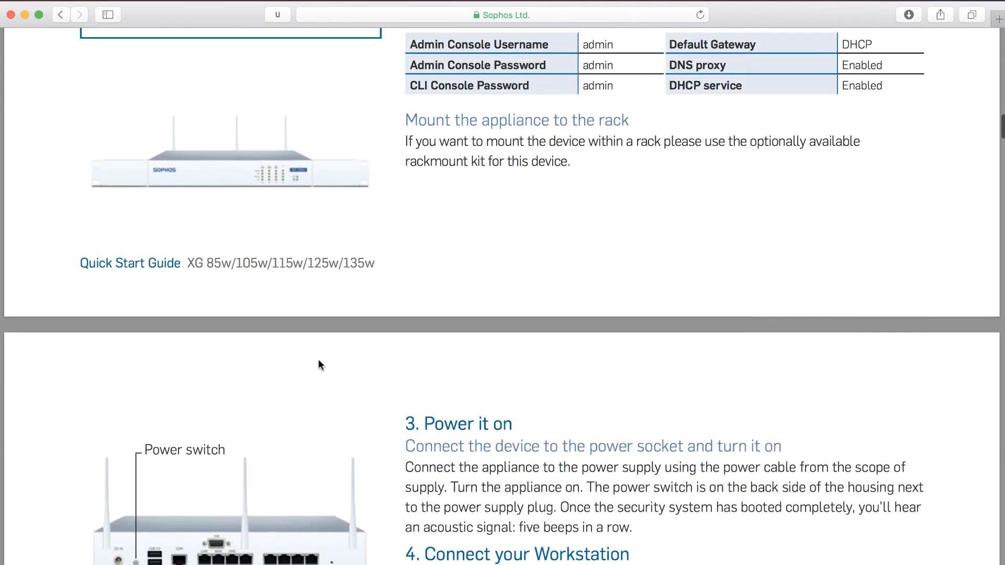
scroll(318, 360, "down", 3)
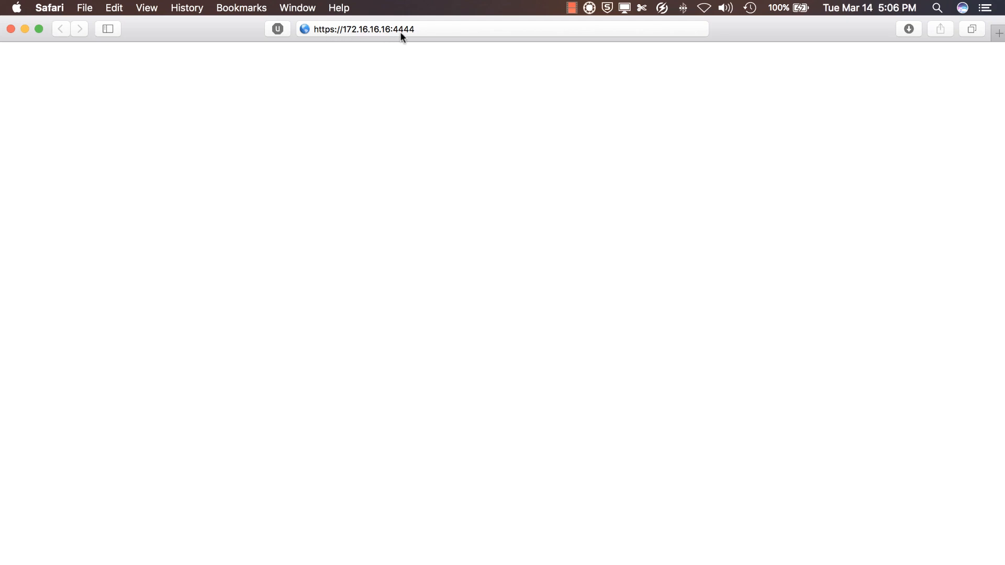
key("Return")
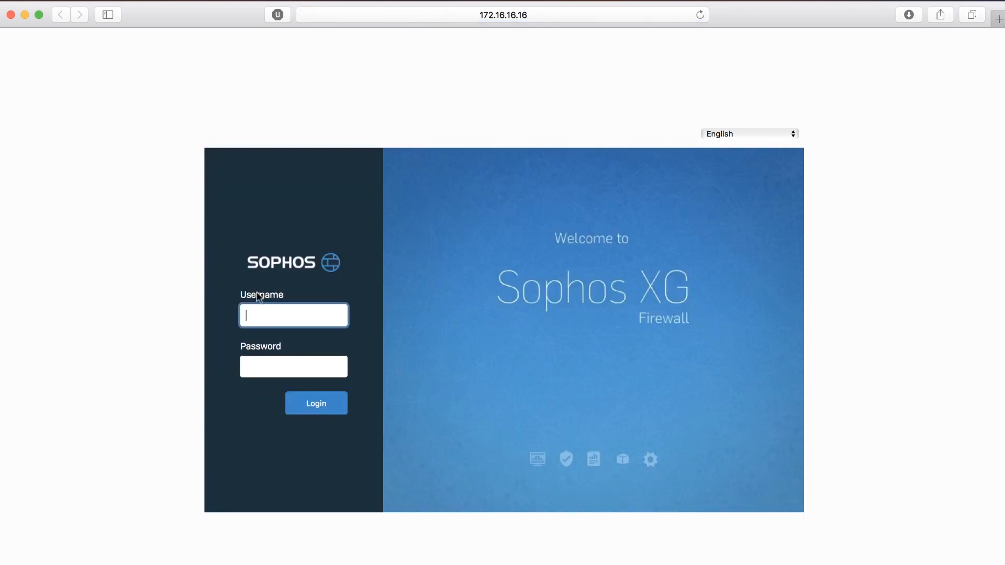
left_click(256, 314)
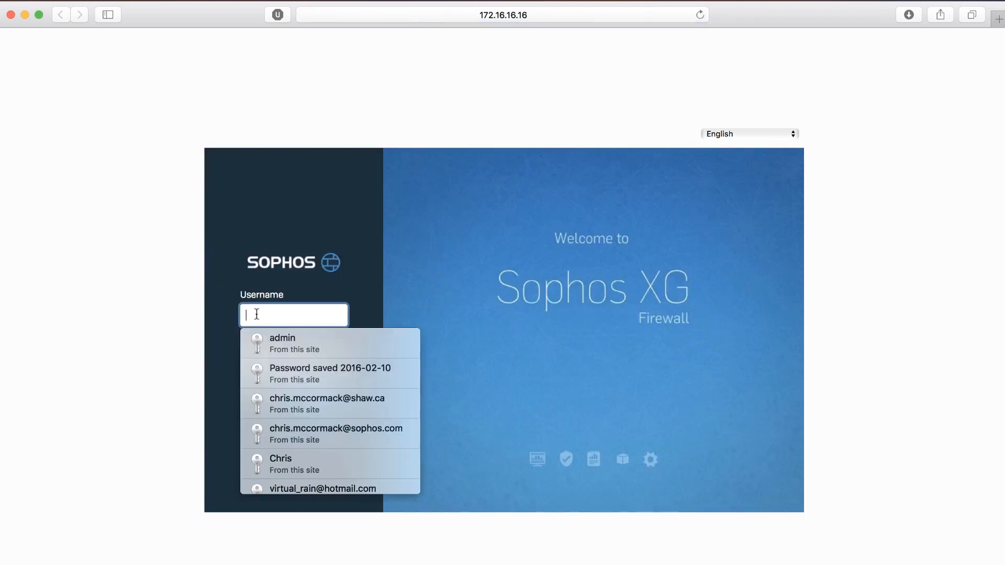
type("admin")
key("Tab")
type("admin")
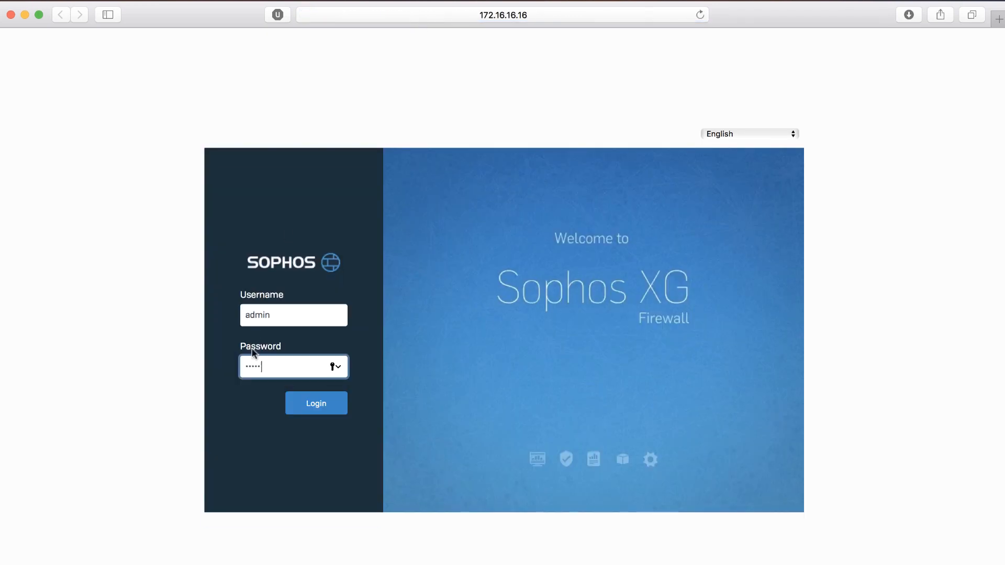
left_click(322, 415)
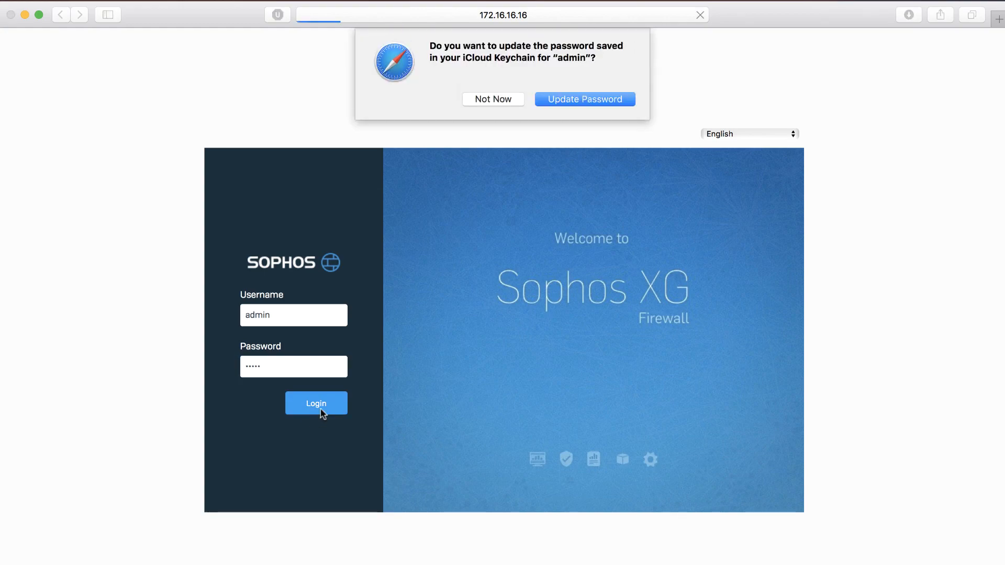
left_click(498, 102)
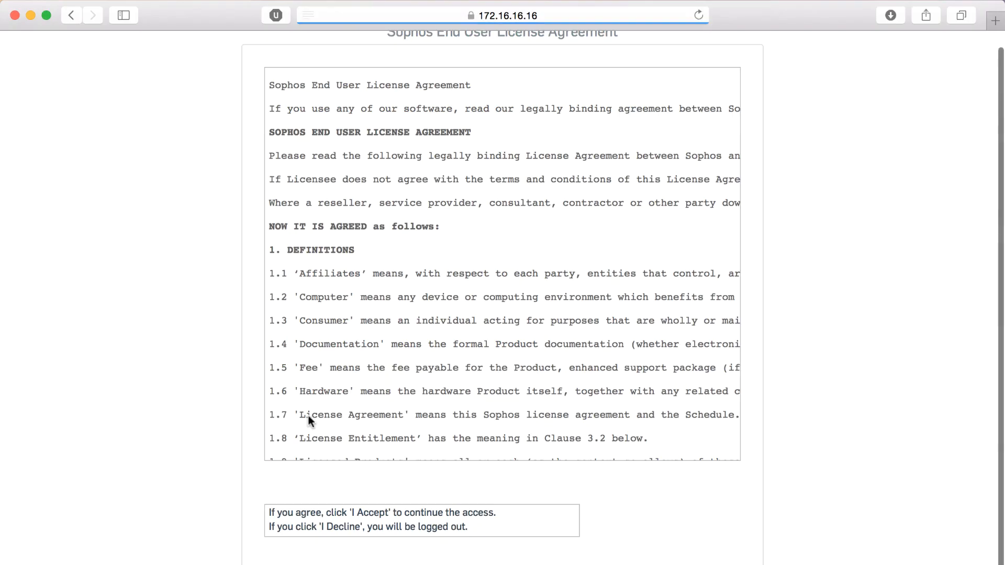
Step: Scroll through the end user license agreement and accept it
scroll(521, 287, "down", 20)
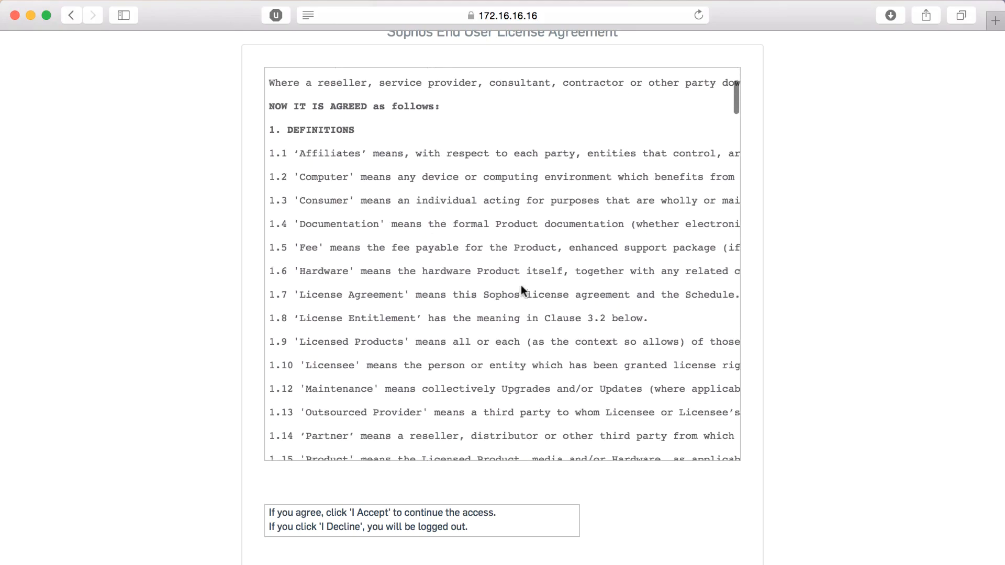
scroll(521, 287, "down", 20)
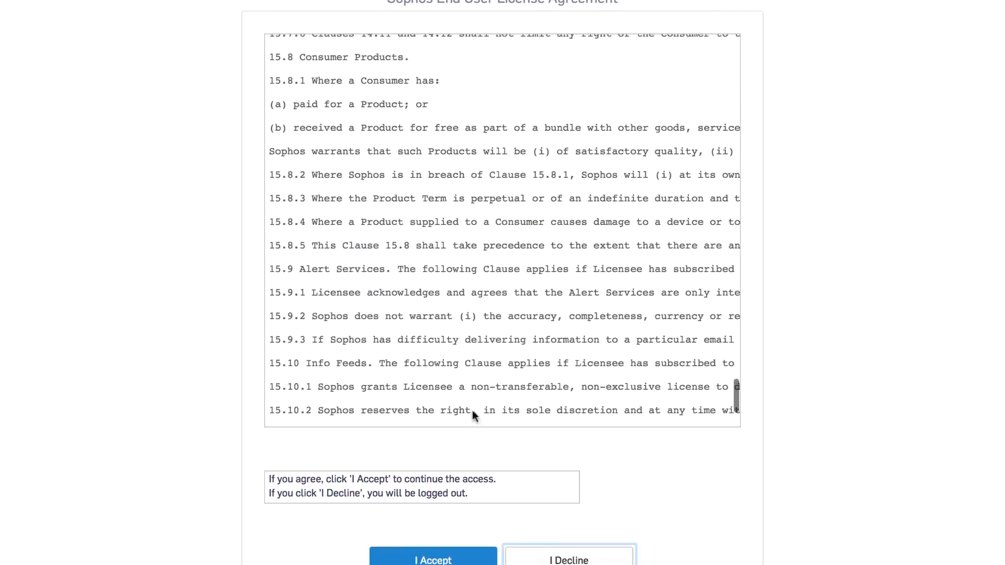
left_click(436, 546)
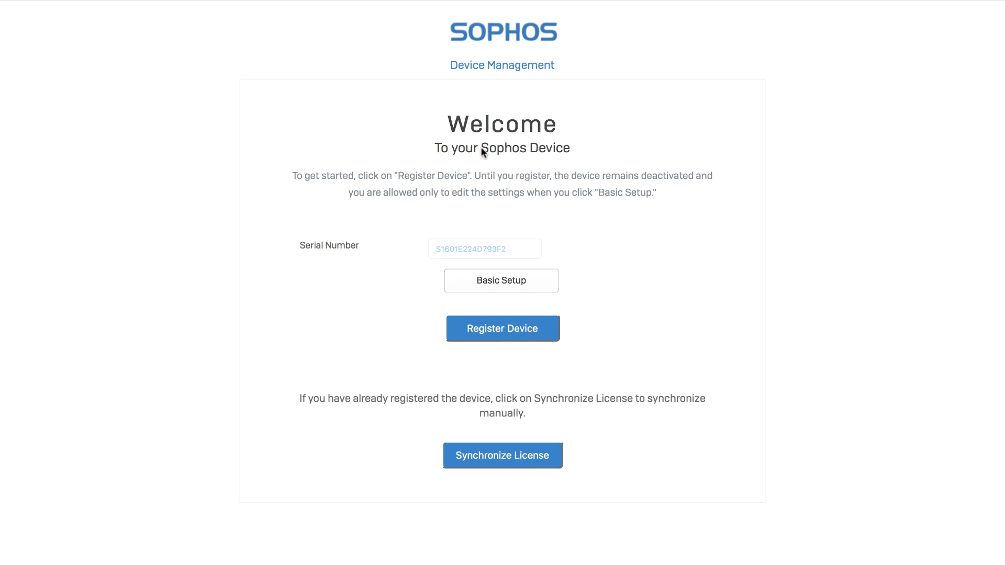
Step: Open Basic Setup and set the Port2 WAN address to DHCP
left_click(505, 282)
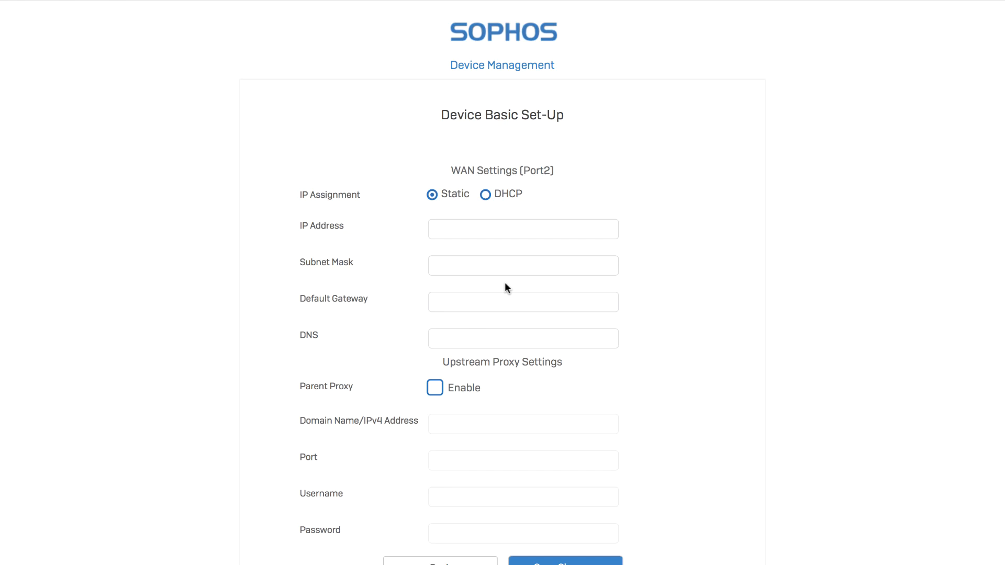
scroll(505, 282, "down", 1)
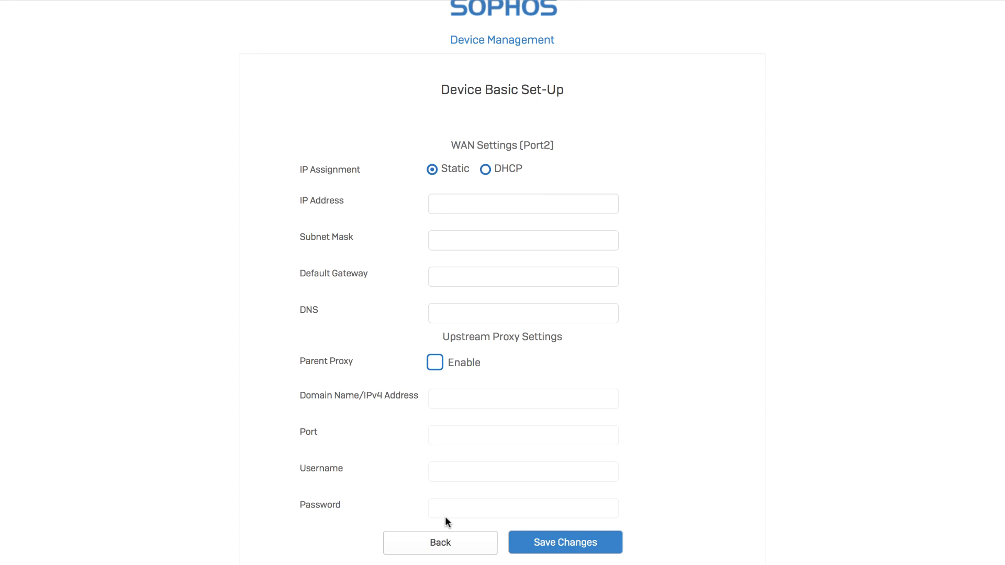
left_click(486, 169)
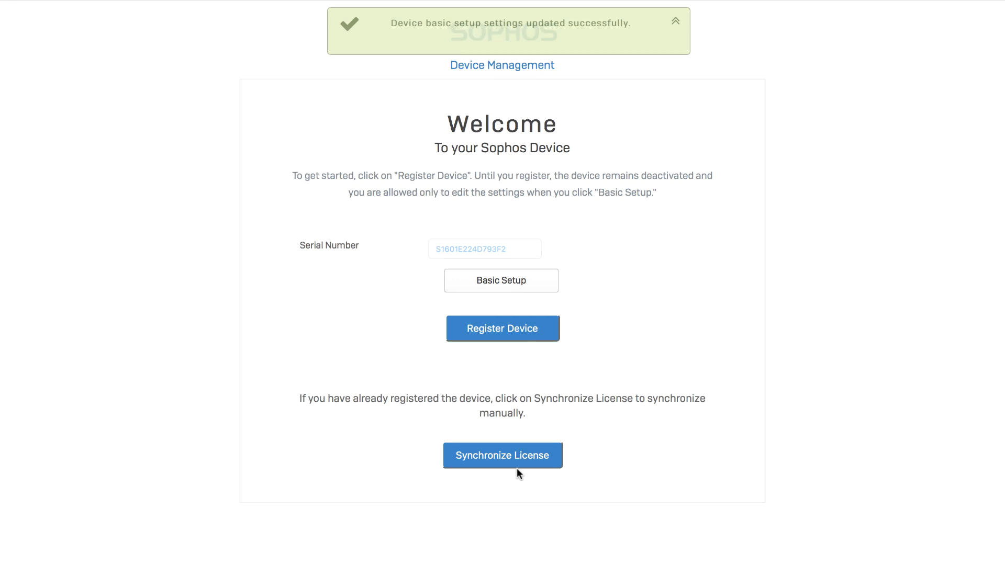
Step: Start registering the appliance with Register Device
left_click(509, 326)
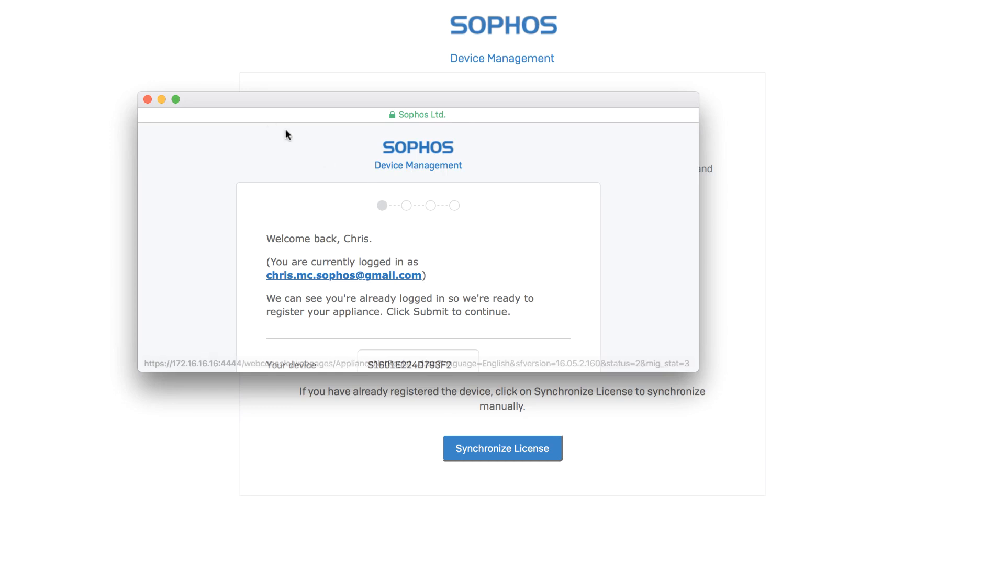
Step: Maximize the registration window and solve the first street-sign image challenge
left_click(176, 99)
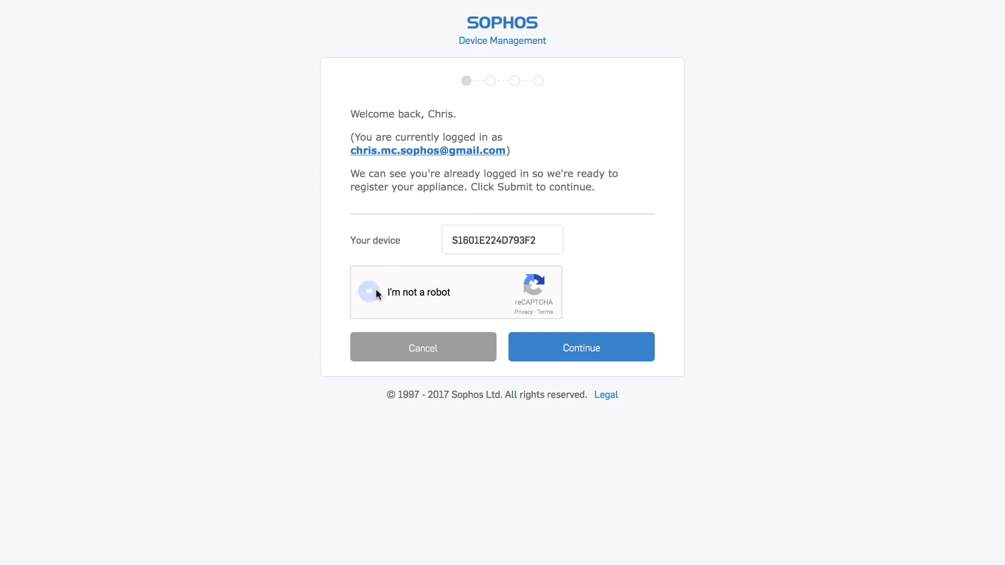
left_click(421, 241)
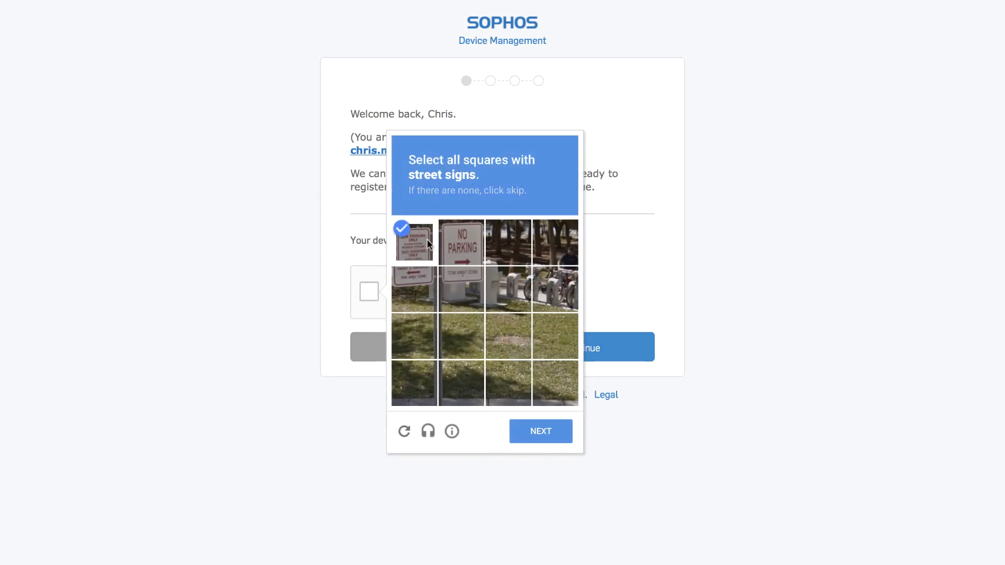
left_click(461, 242)
left_click(414, 289)
left_click(461, 289)
left_click(534, 430)
Step: Solve the second street-sign challenge, submit the device registration, and synchronize the licences
left_click(404, 242)
left_click(461, 242)
left_click(414, 289)
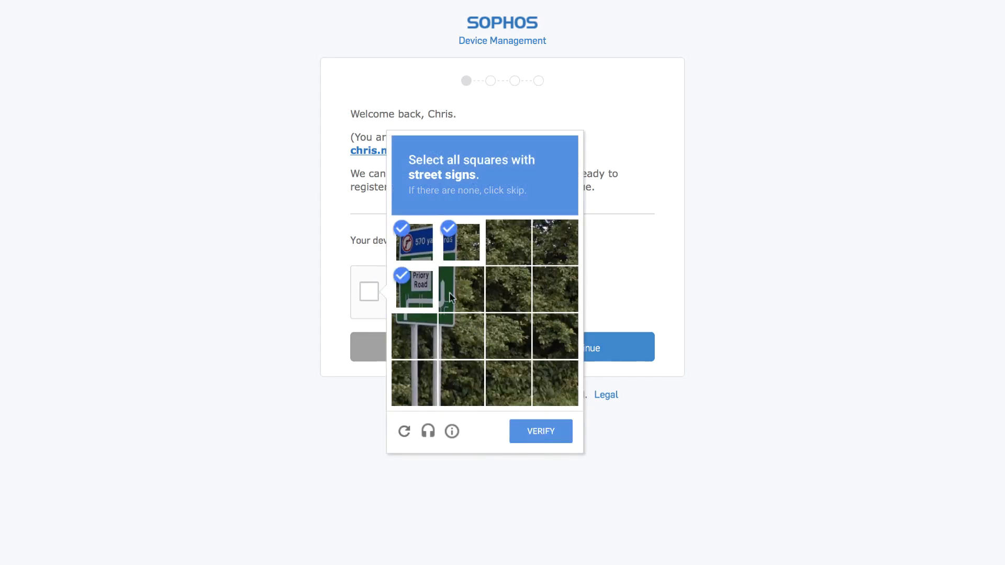
left_click(461, 289)
left_click(414, 336)
left_click(462, 336)
left_click(527, 429)
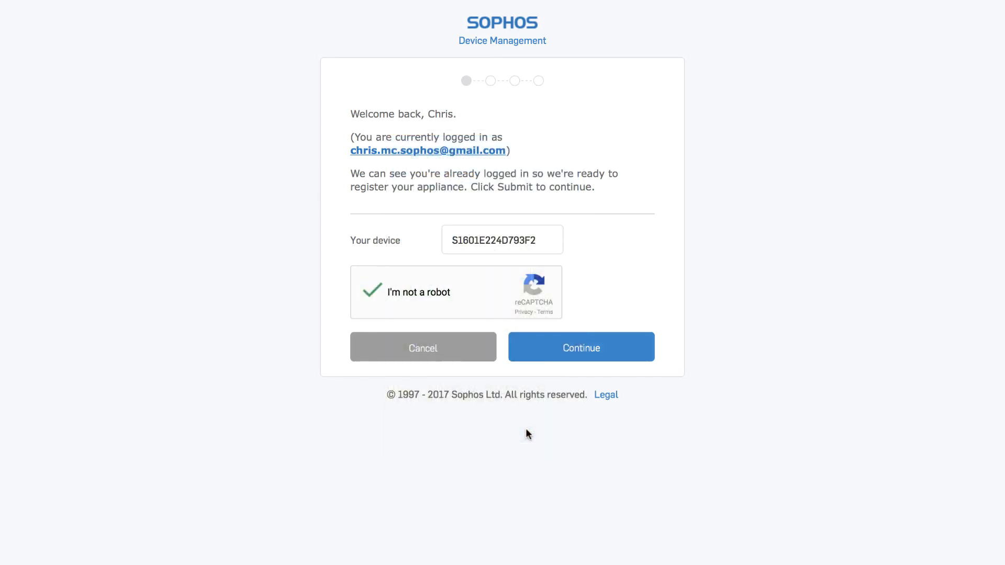
left_click(574, 341)
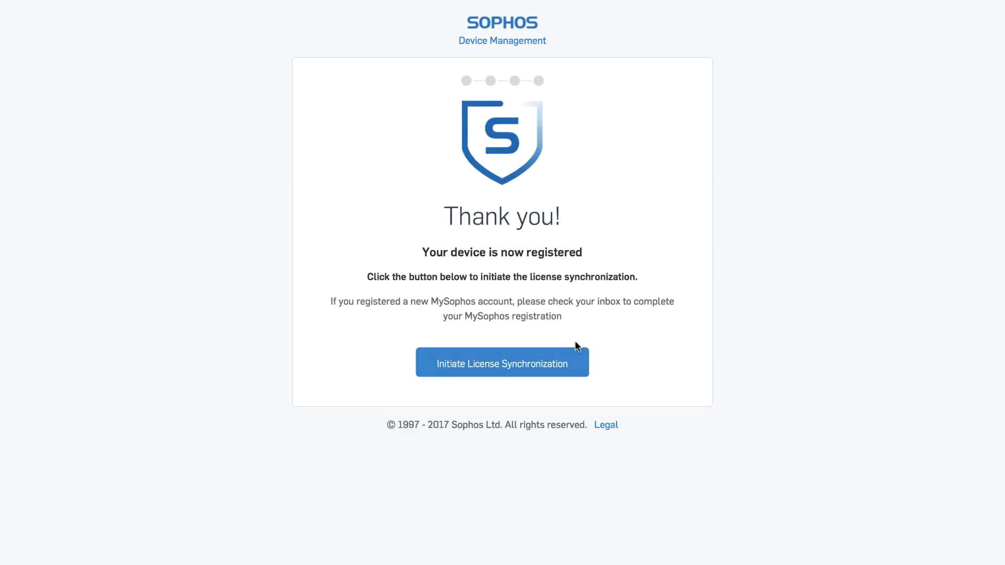
left_click(519, 367)
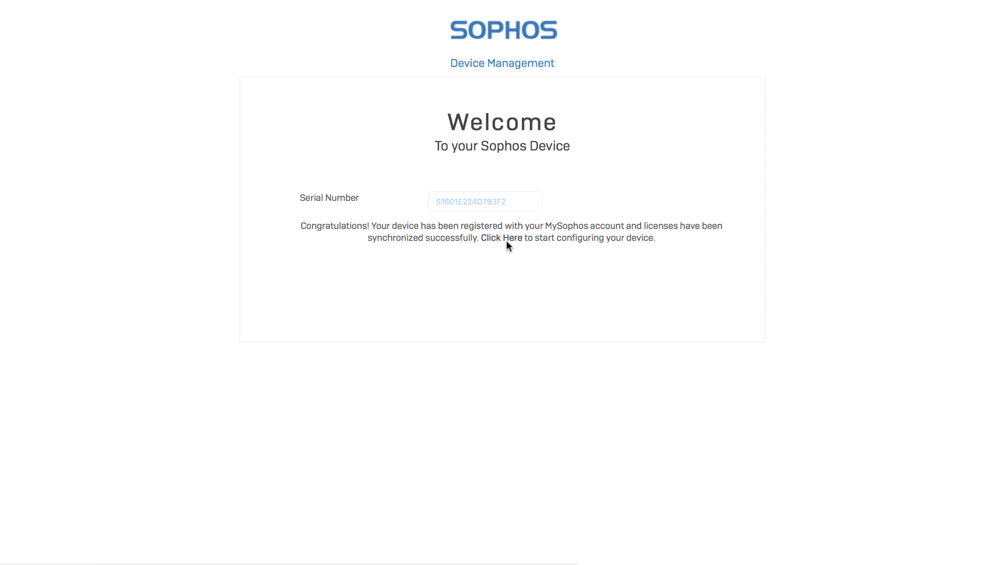
Step: Follow the link on the synchronized Welcome page to begin configuring the device
left_click(507, 240)
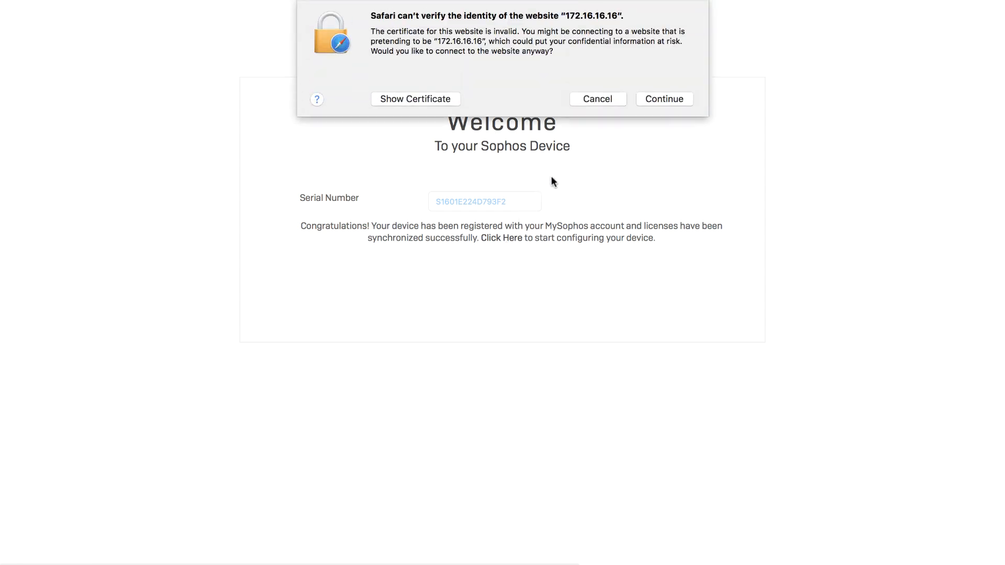
Step: Always trust the 172.16.16.16 certificate in Safari and continue to the wizard
left_click(666, 101)
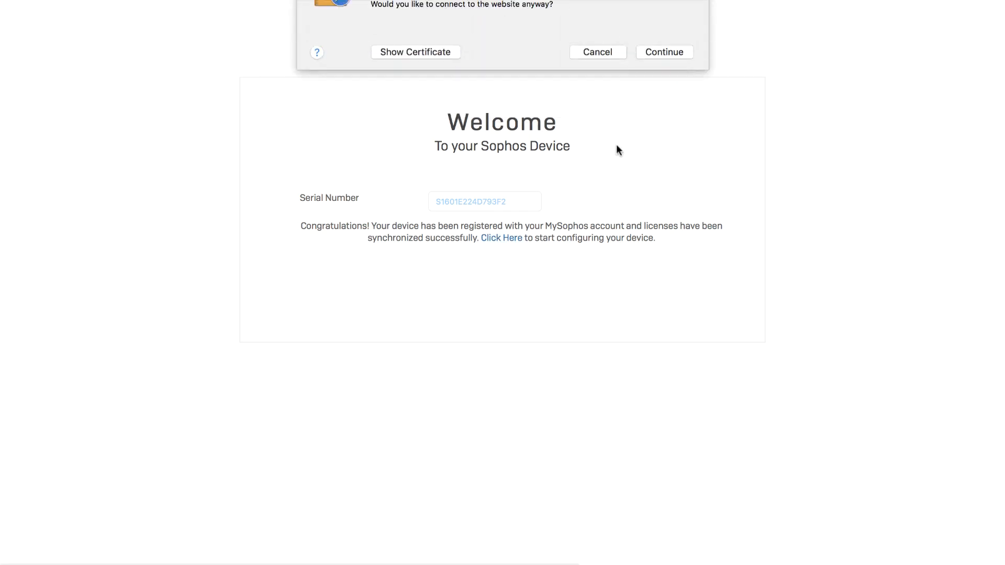
left_click(663, 98)
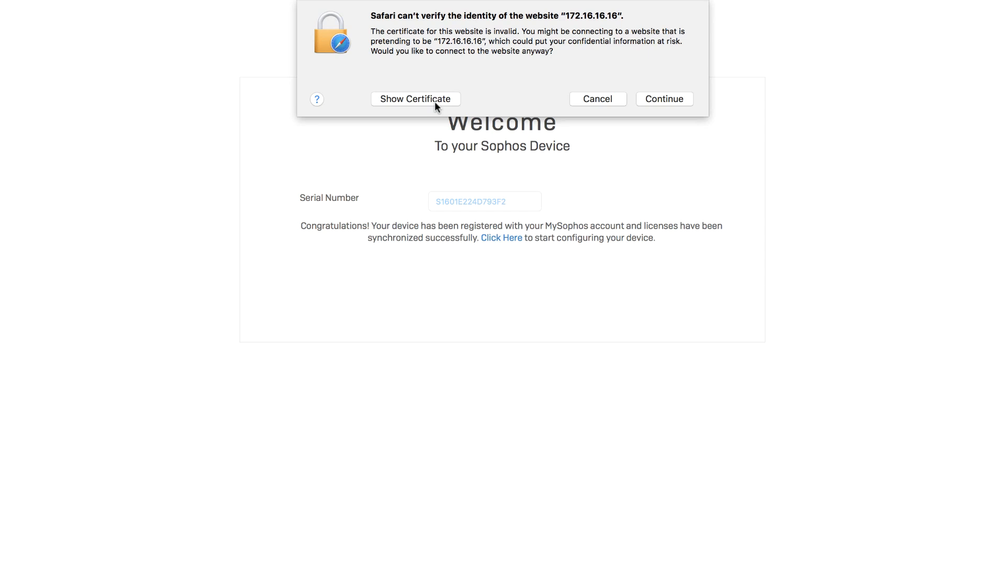
left_click(433, 98)
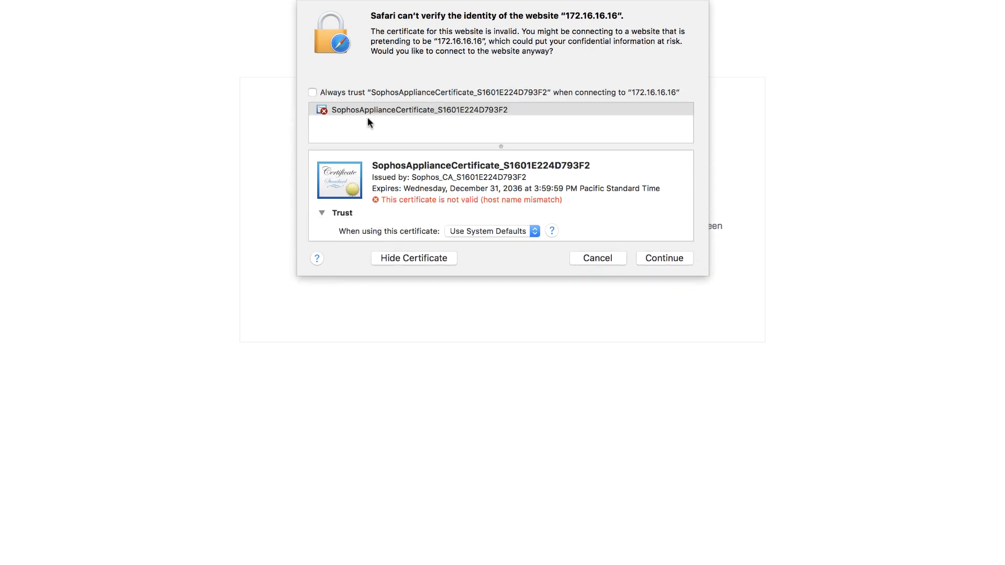
left_click(313, 93)
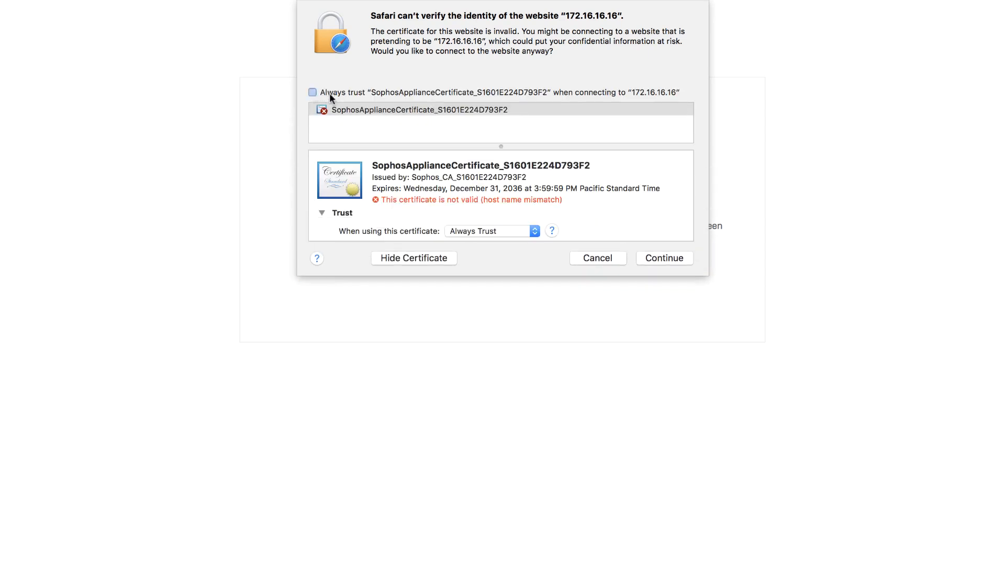
left_click(663, 256)
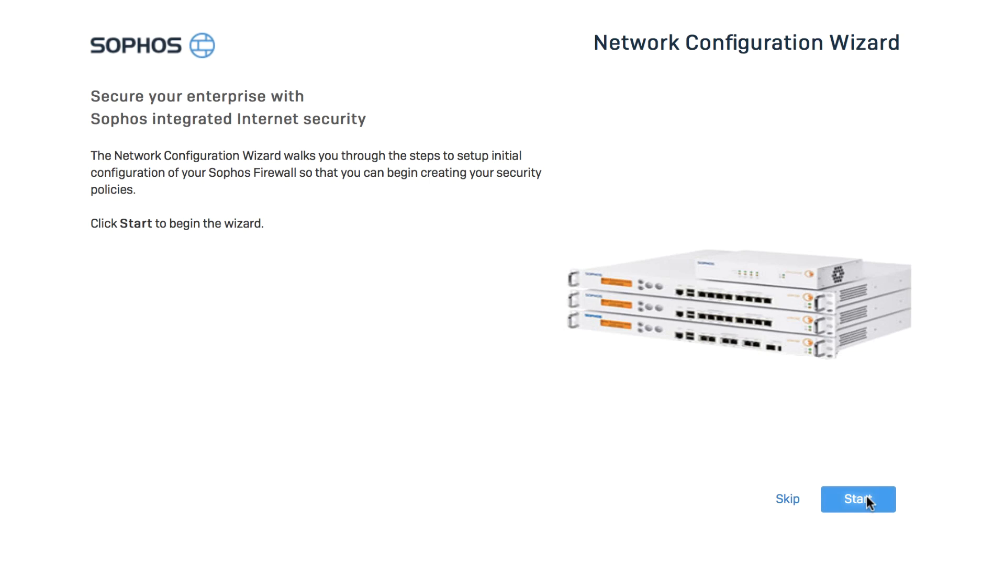
Step: Start the wizard, preview the Bridge Mode diagram, then reselect Gateway Mode
left_click(866, 501)
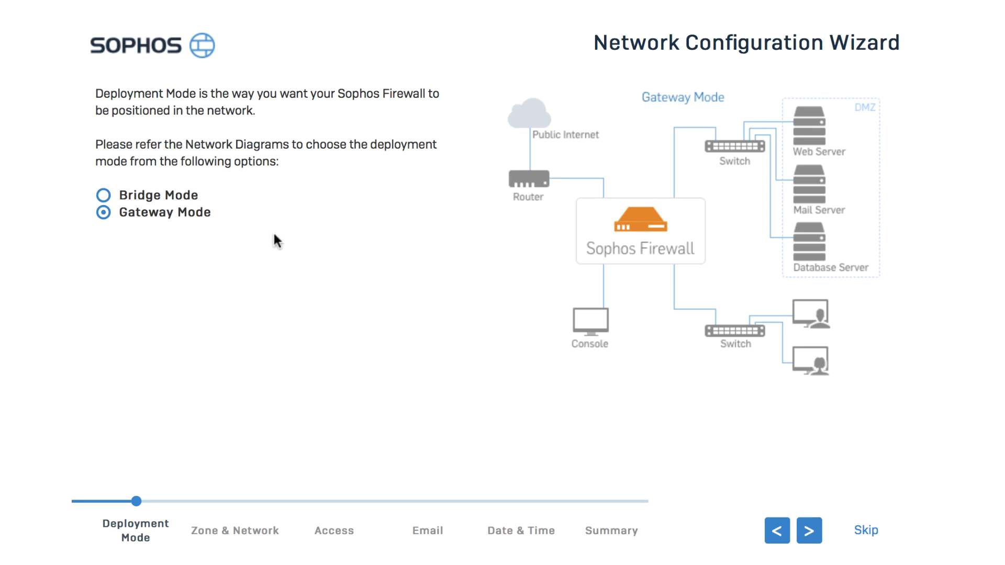
left_click(105, 196)
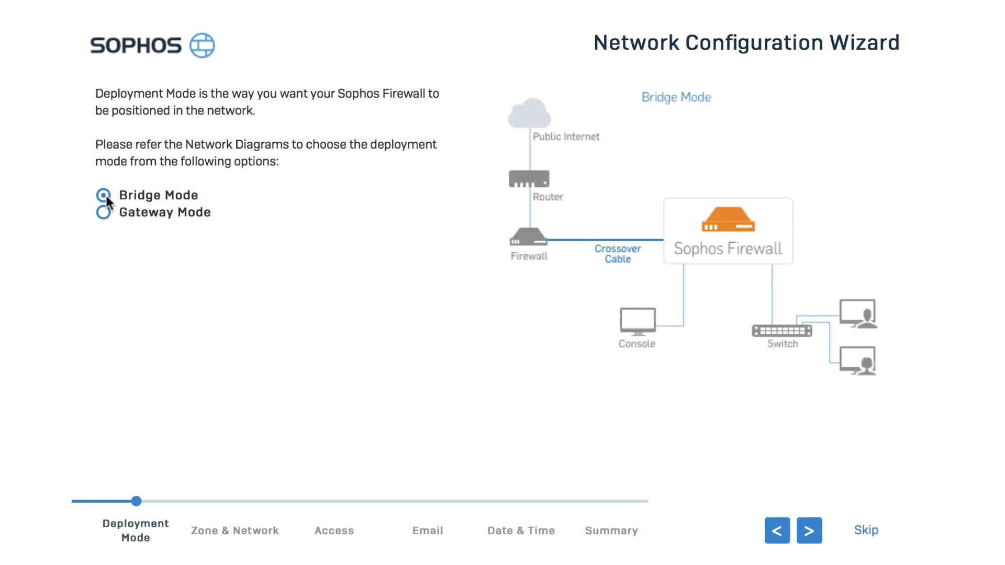
left_click(104, 212)
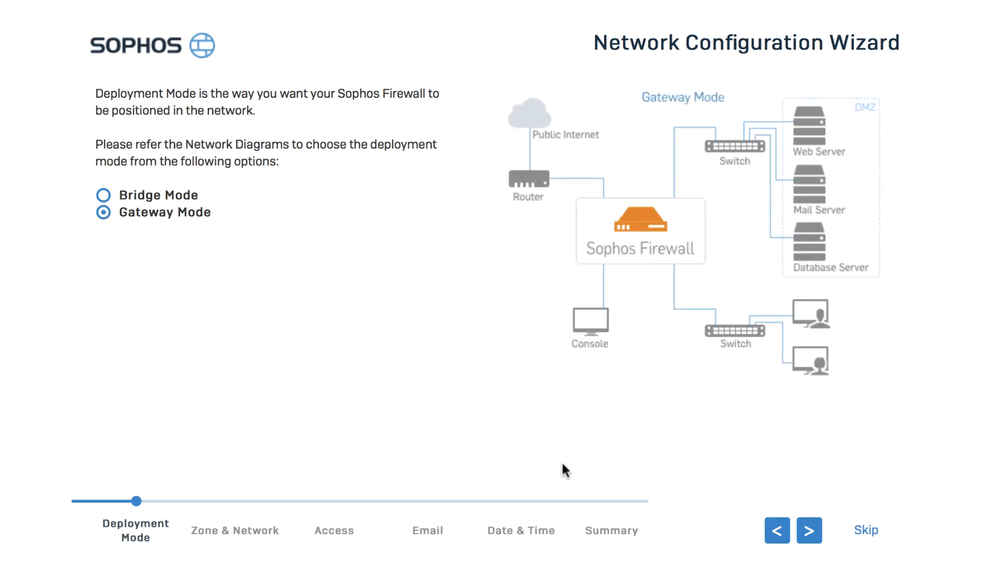
Step: Keep Port1 in the LAN zone and Port2 in WAN on DHCP, then advance
left_click(811, 530)
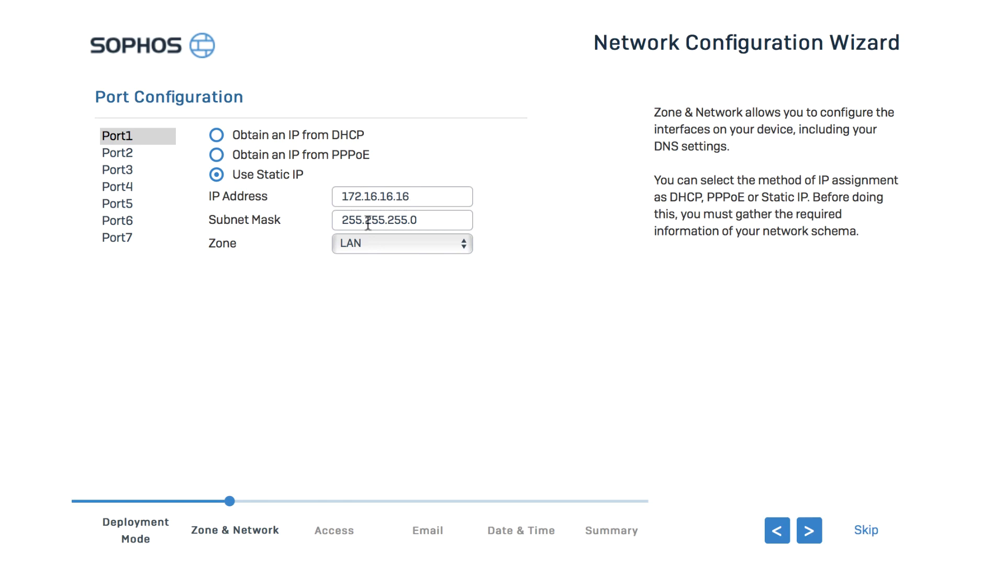
left_click(388, 253)
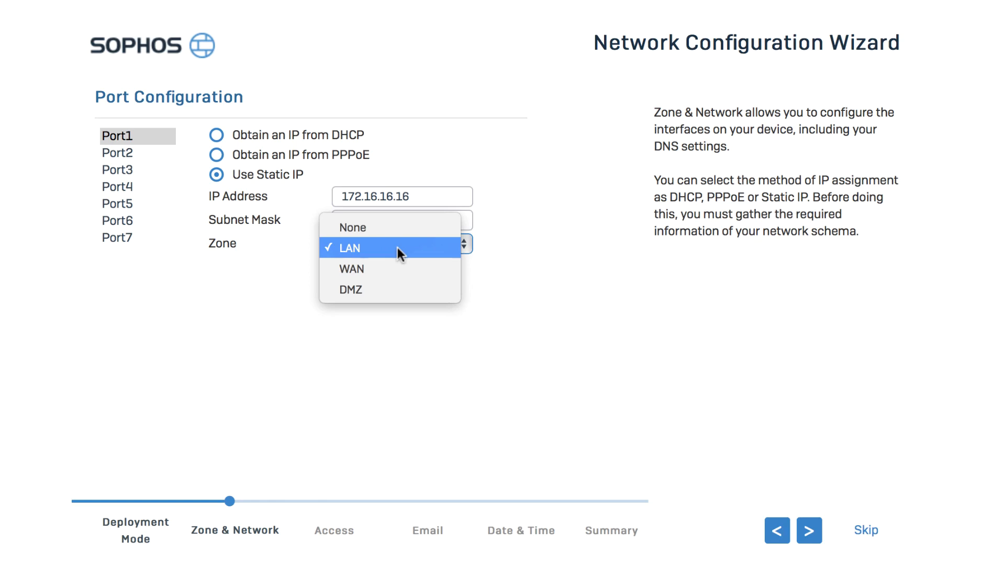
left_click(397, 247)
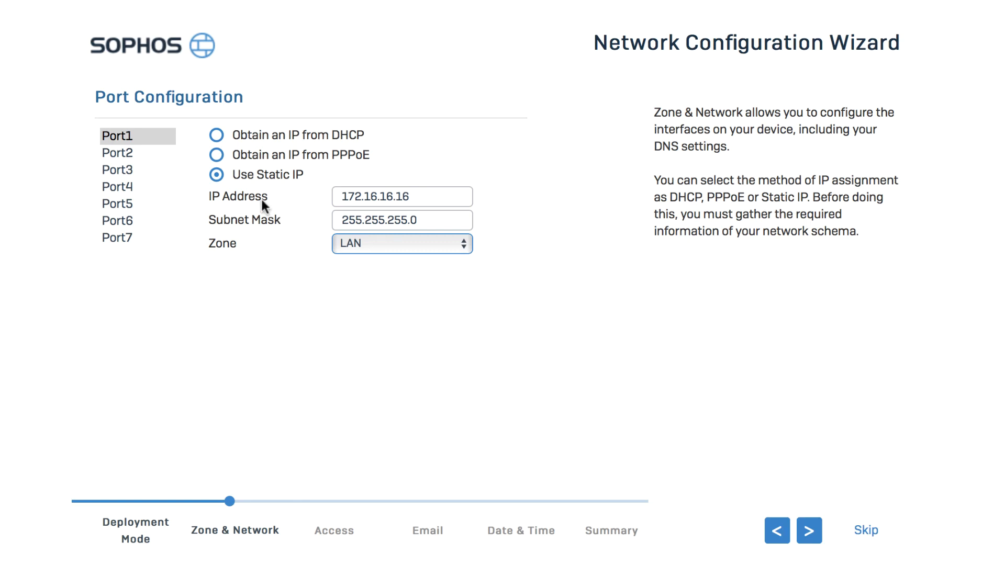
left_click(127, 153)
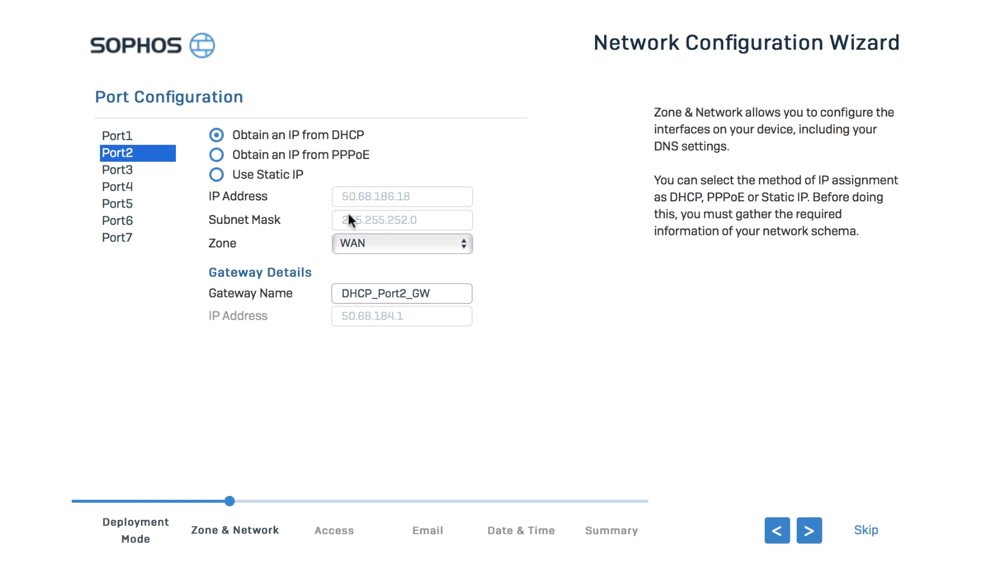
left_click(350, 240)
left_click(351, 240)
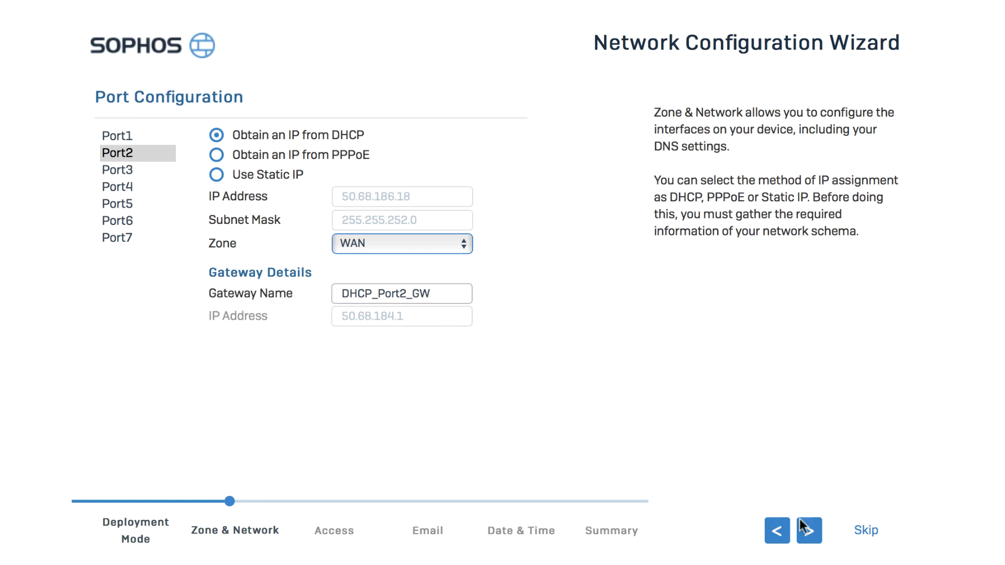
left_click(809, 528)
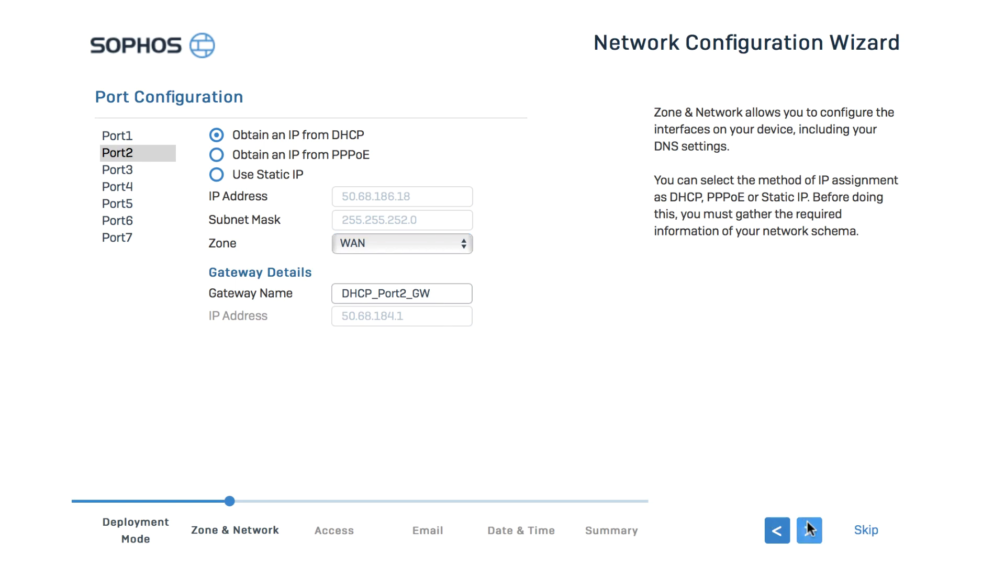
left_click(809, 529)
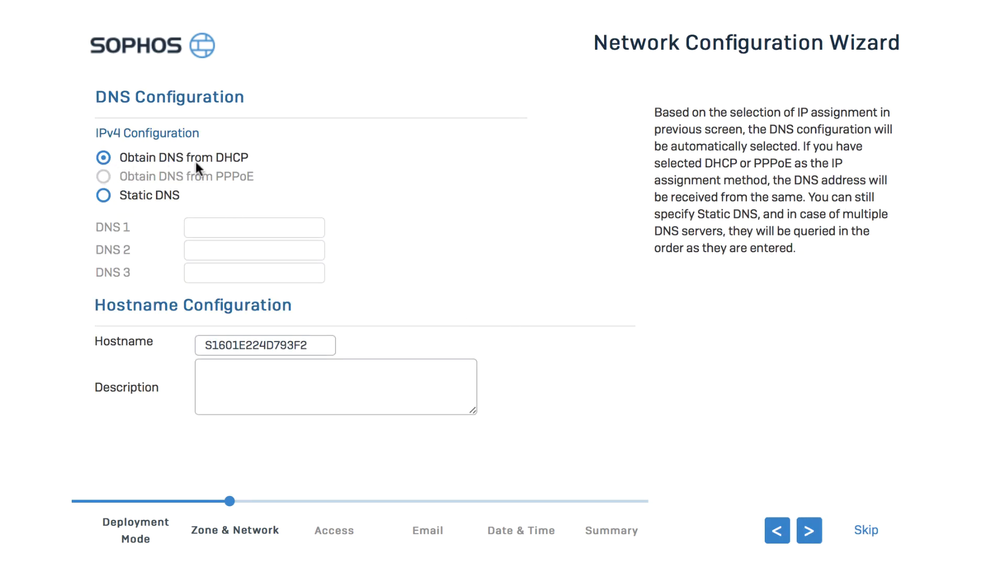
Step: Switch to static DNS with 8.8.8.8 as DNS 1 and continue
left_click(103, 197)
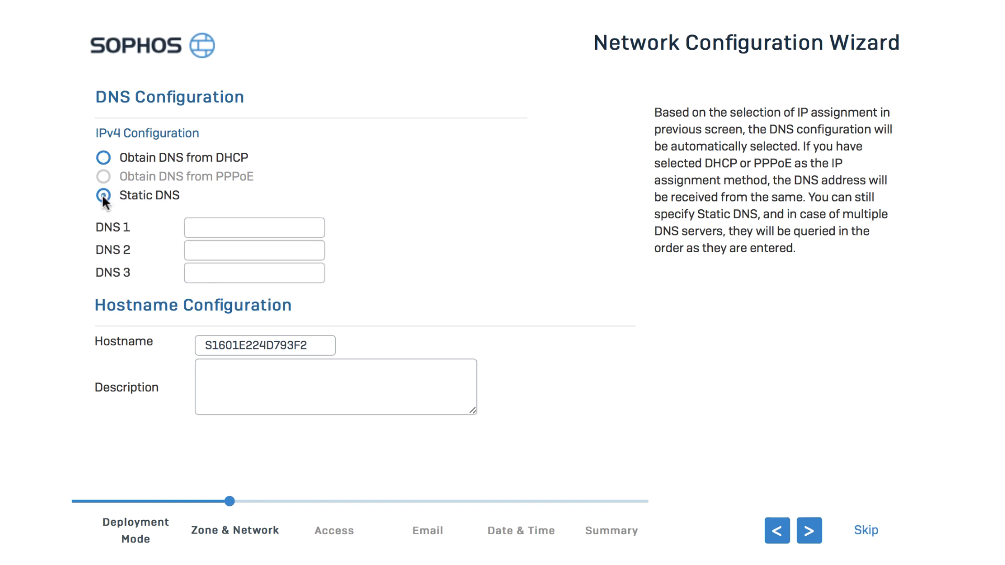
left_click(195, 226)
type("8.8.8.8")
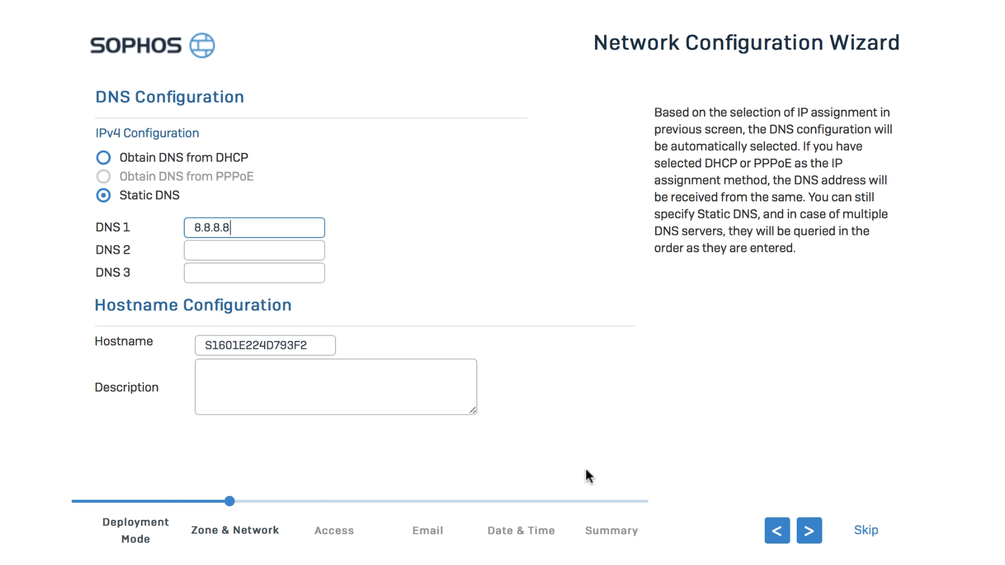
left_click(809, 525)
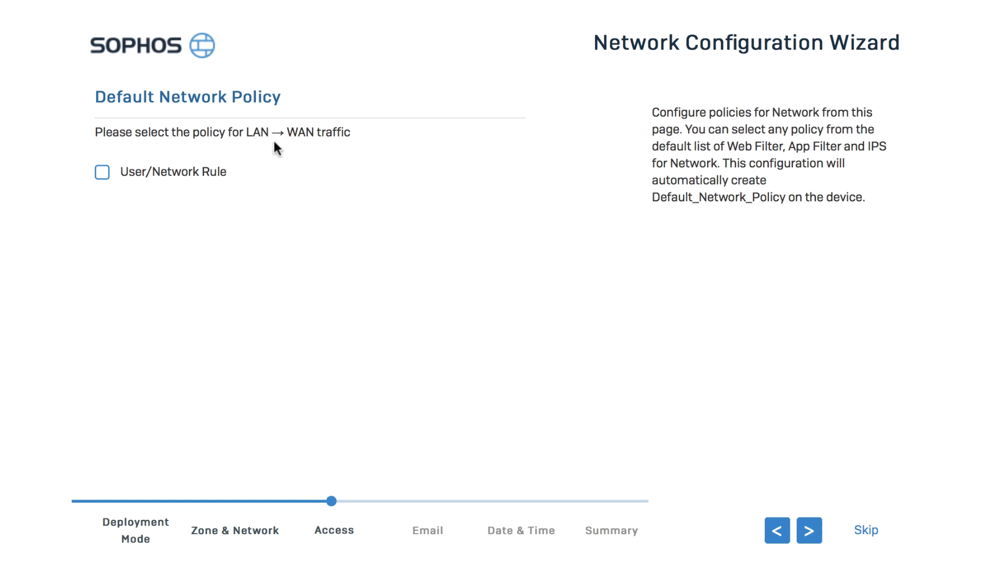
Step: Enable the LAN-to-WAN User/Network Rule with Web Filter, App Filter and IPS all None
left_click(103, 176)
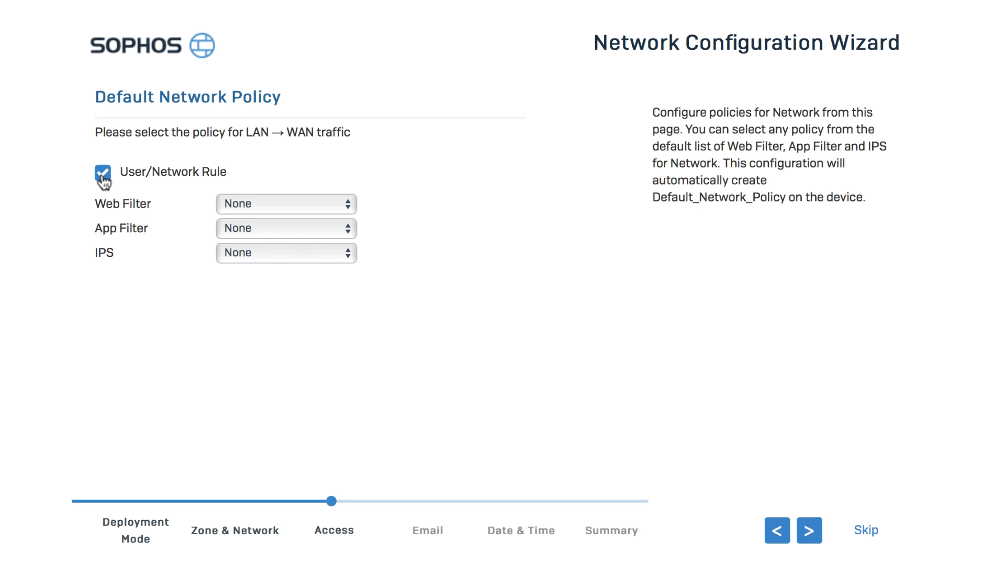
left_click(284, 206)
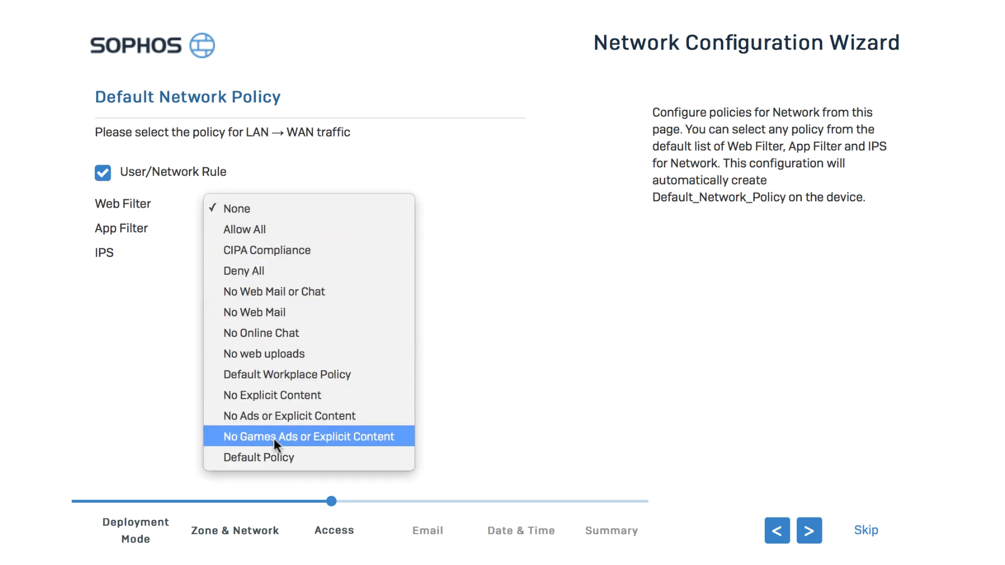
left_click(263, 208)
left_click(298, 227)
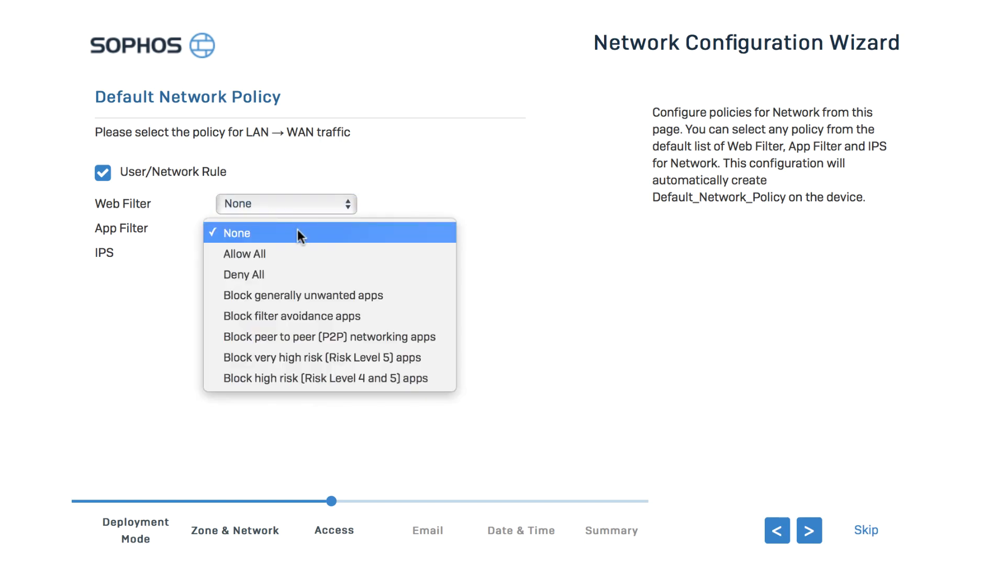
left_click(296, 229)
left_click(303, 250)
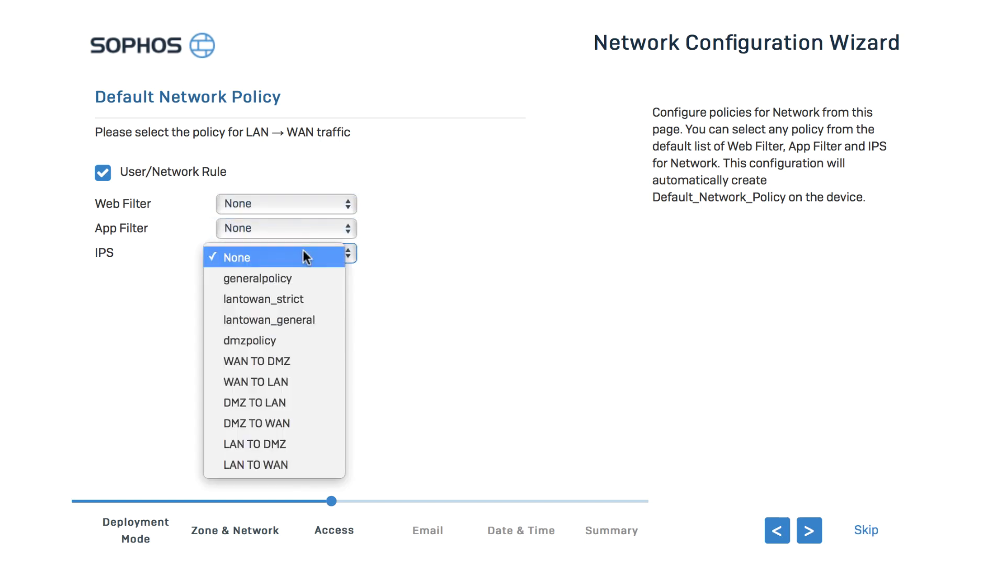
left_click(302, 251)
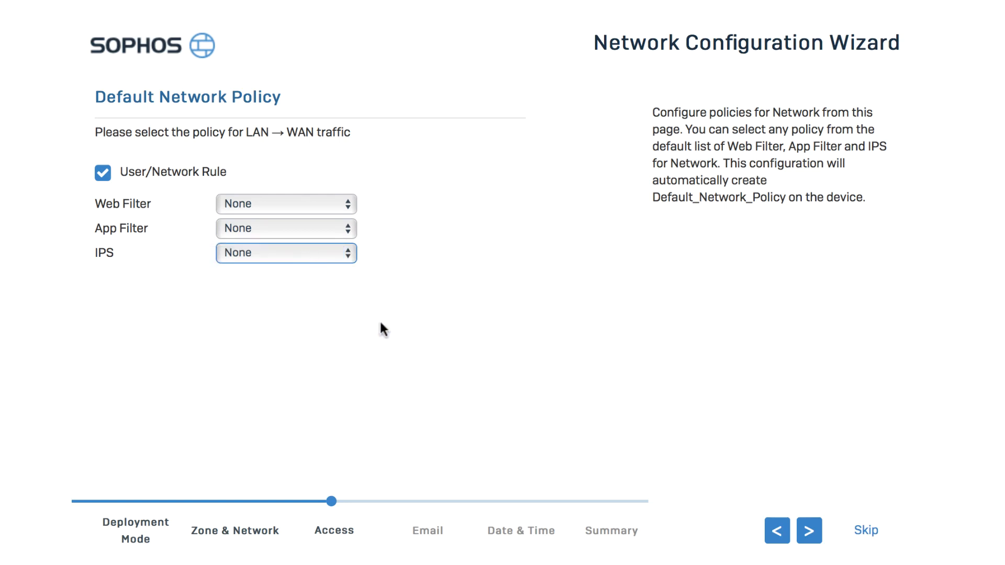
left_click(813, 529)
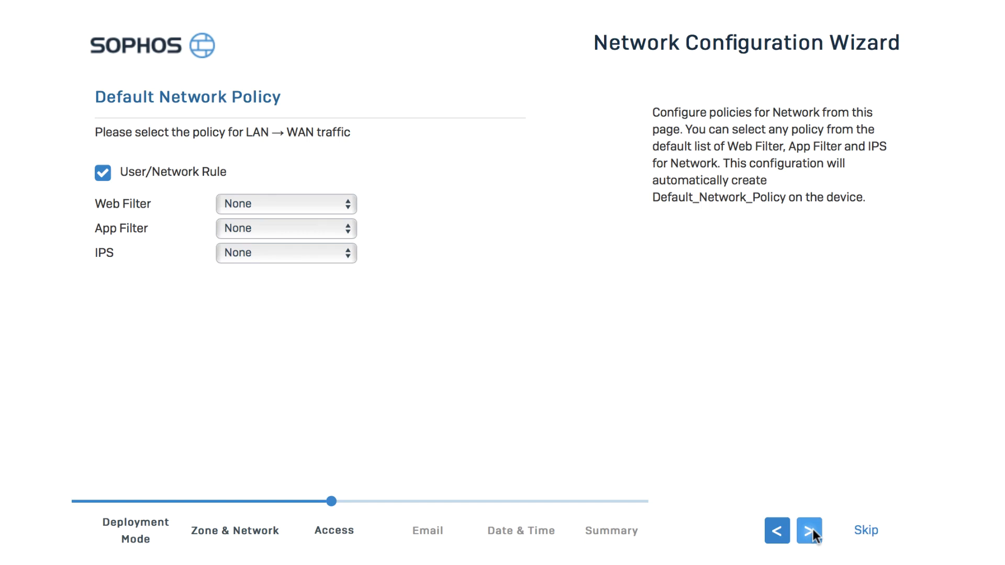
left_click(813, 529)
left_click(388, 168)
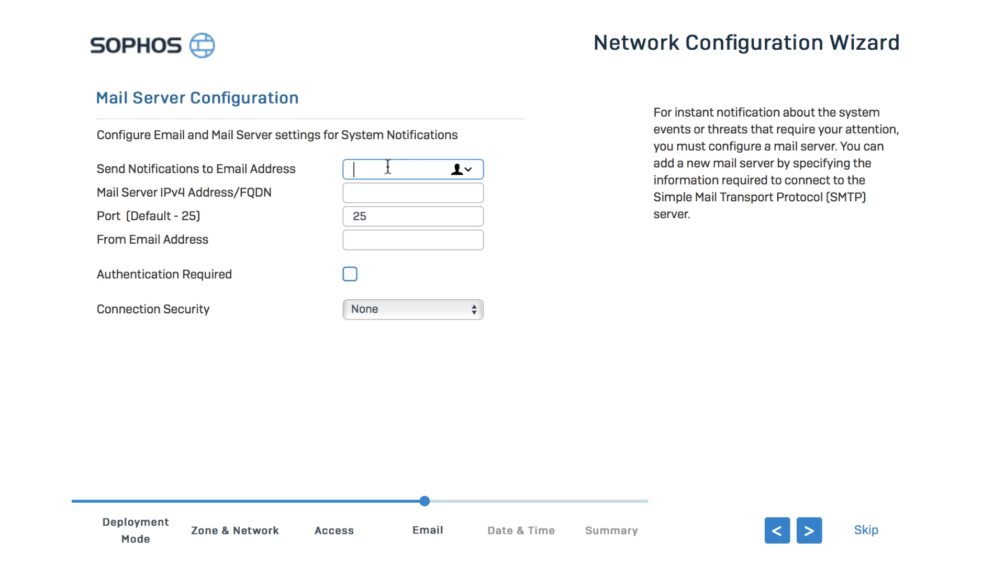
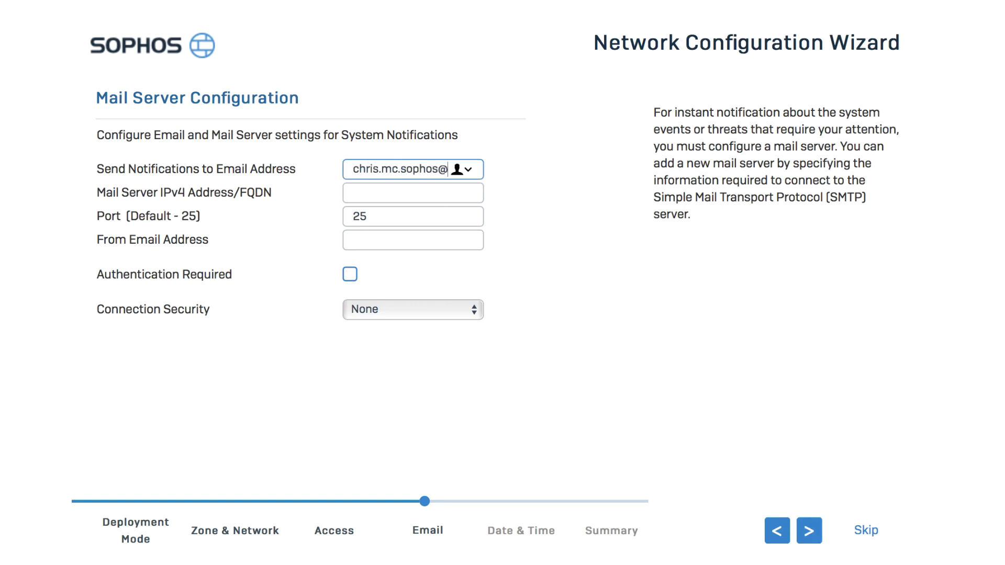
Step: Use the same notification and sender e-mail, mail server my.mailserver.com, connection security None
triple_click(387, 171)
key("ctrl+c")
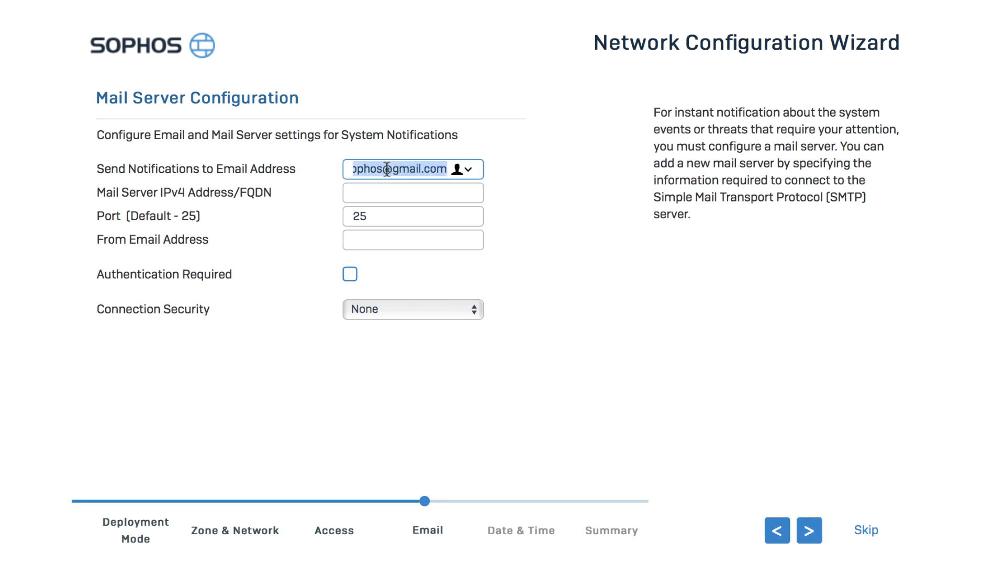
left_click(376, 192)
type("my.")
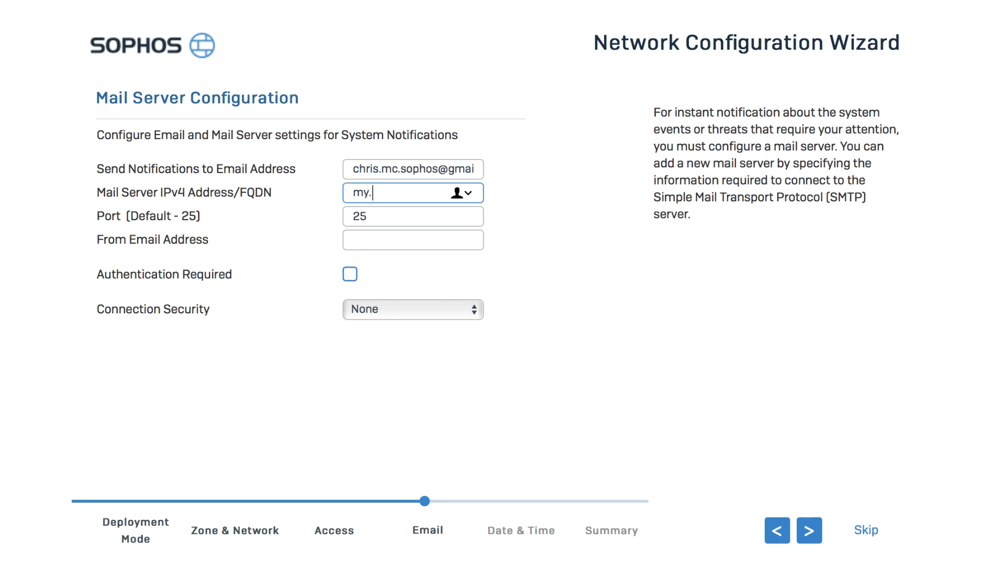
type("mailserver.com")
left_click(444, 237)
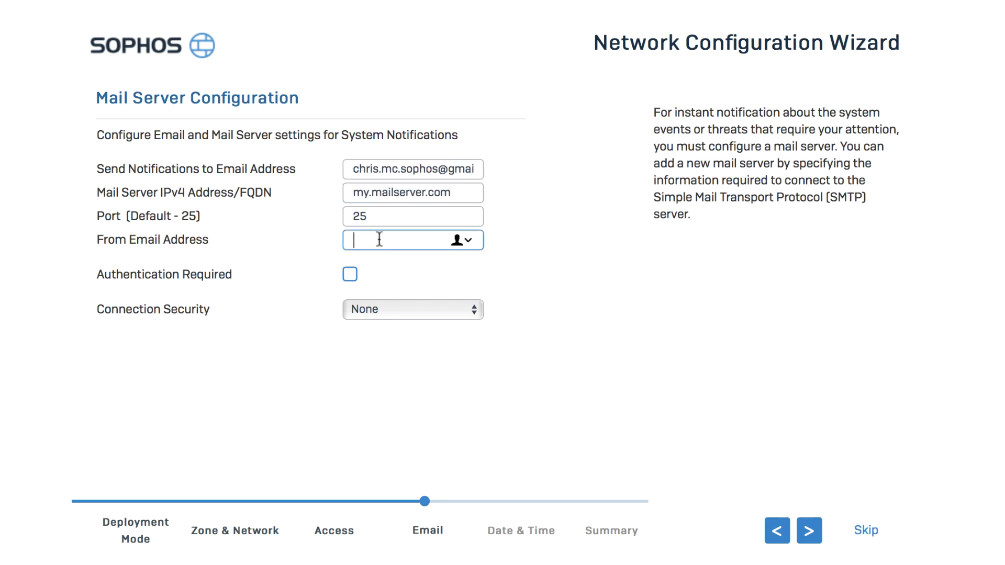
key("ctrl+v")
left_click(386, 310)
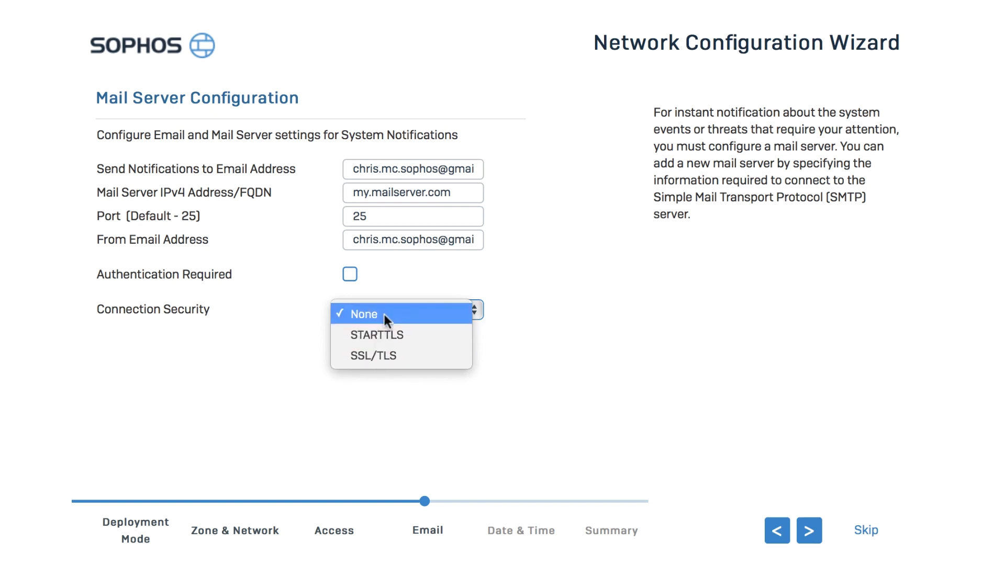
left_click(399, 319)
left_click(810, 537)
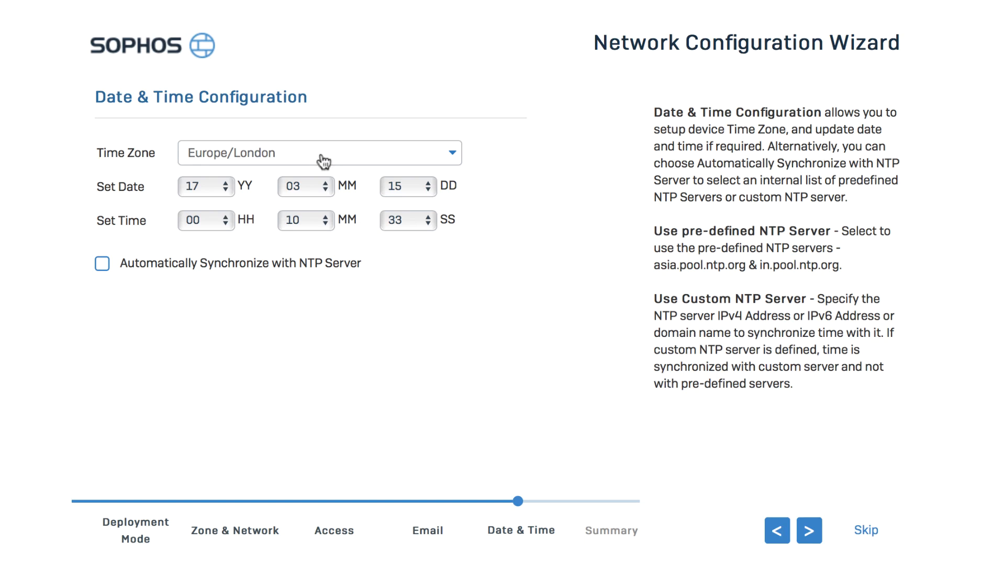
Step: Set the time zone to America/Vancouver with automatic NTP synchronization
left_click(325, 161)
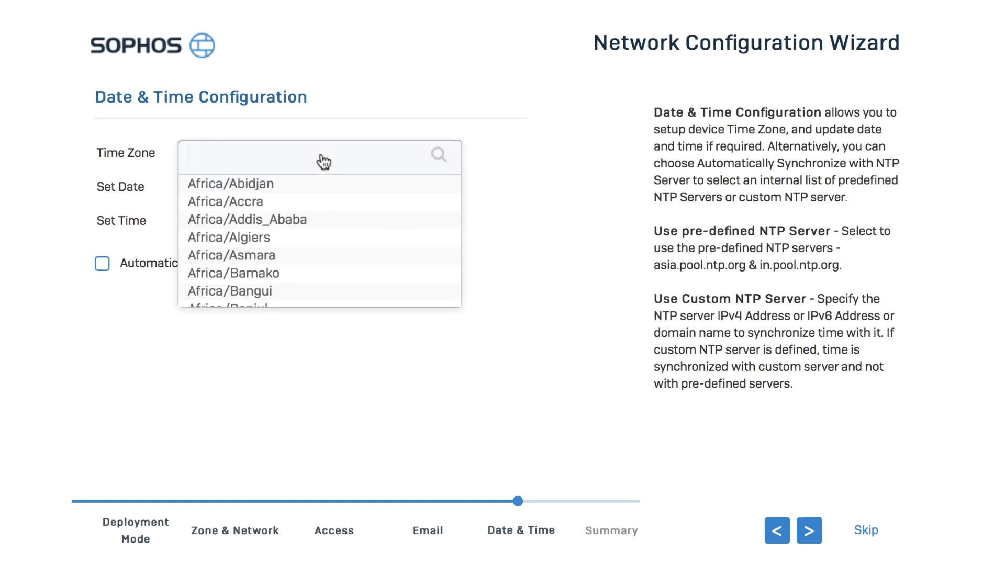
scroll(317, 223, "down", 15)
scroll(315, 224, "down", 20)
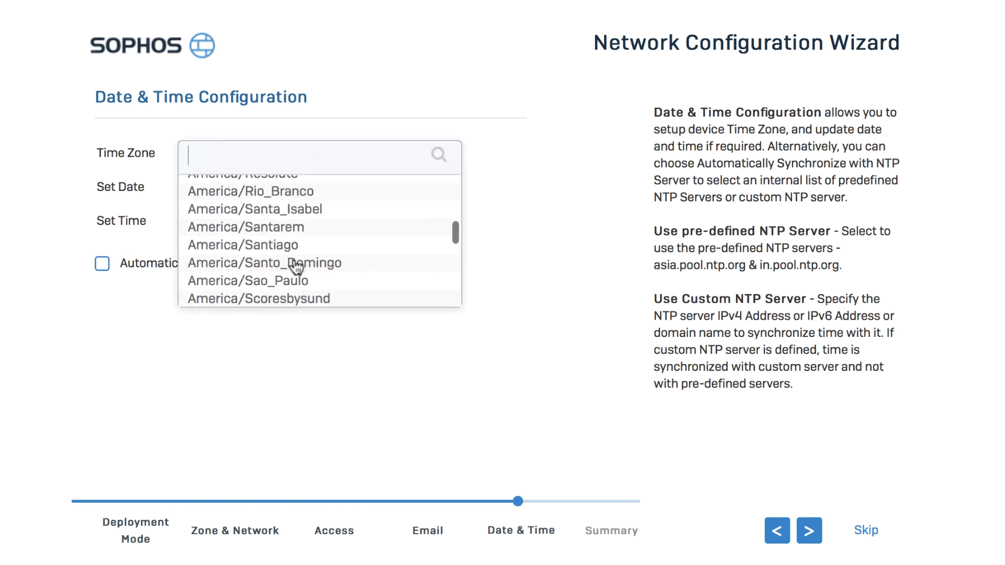
scroll(291, 215, "up", 1)
left_click(291, 197)
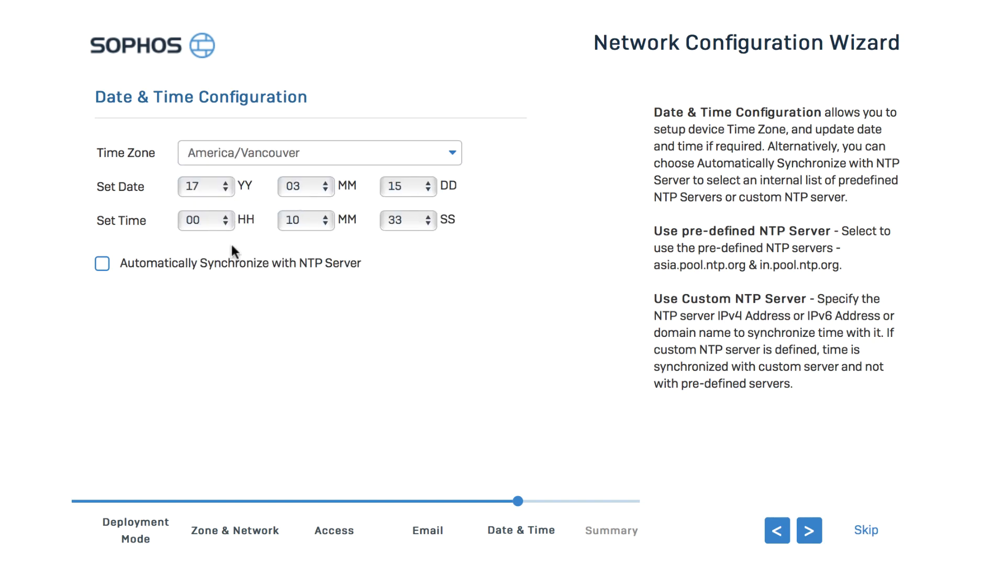
left_click(104, 266)
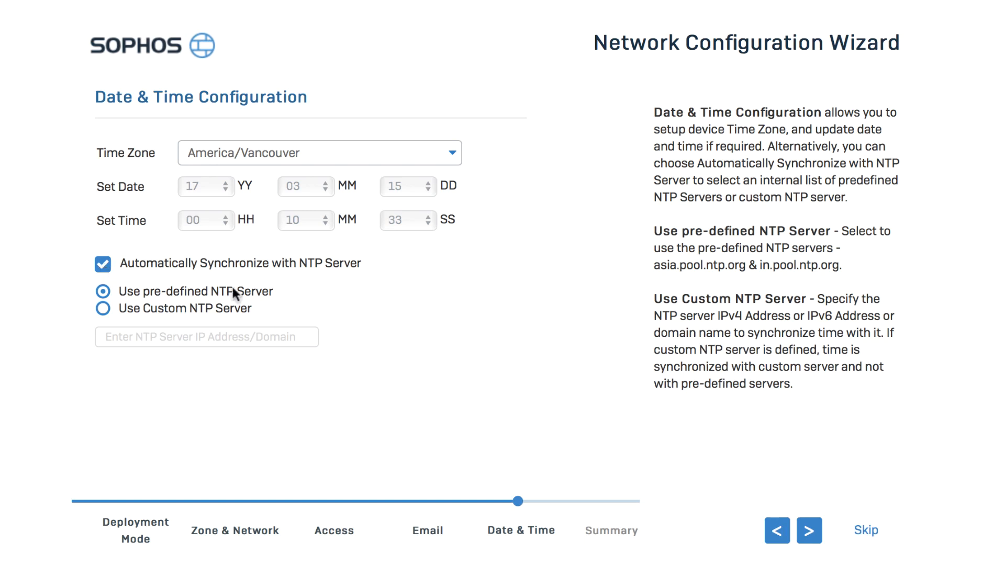
left_click(809, 532)
Step: Review the configuration overview, finish the wizard, and confirm flushing existing settings
scroll(565, 283, "down", 15)
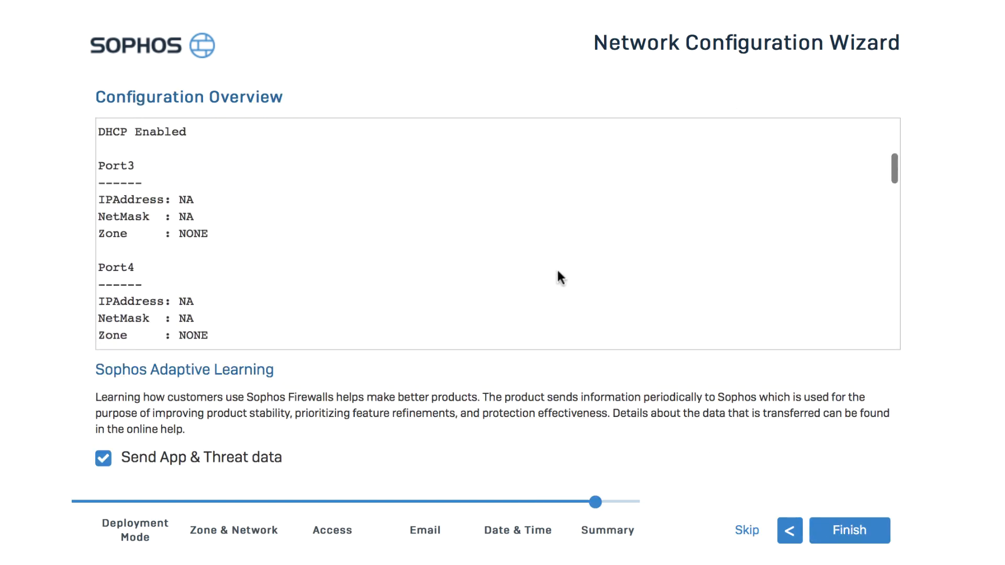
scroll(553, 272, "down", 15)
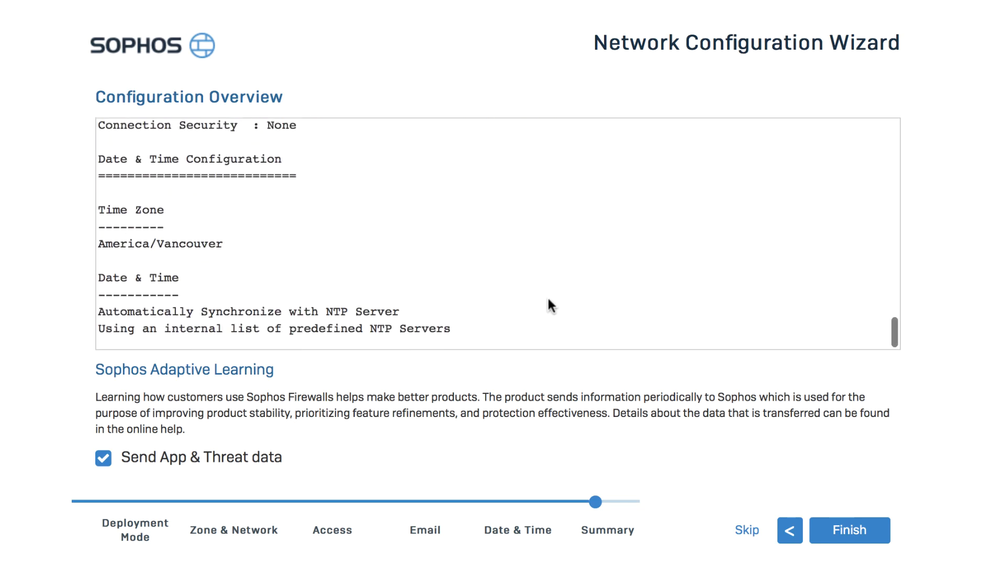
left_click(840, 530)
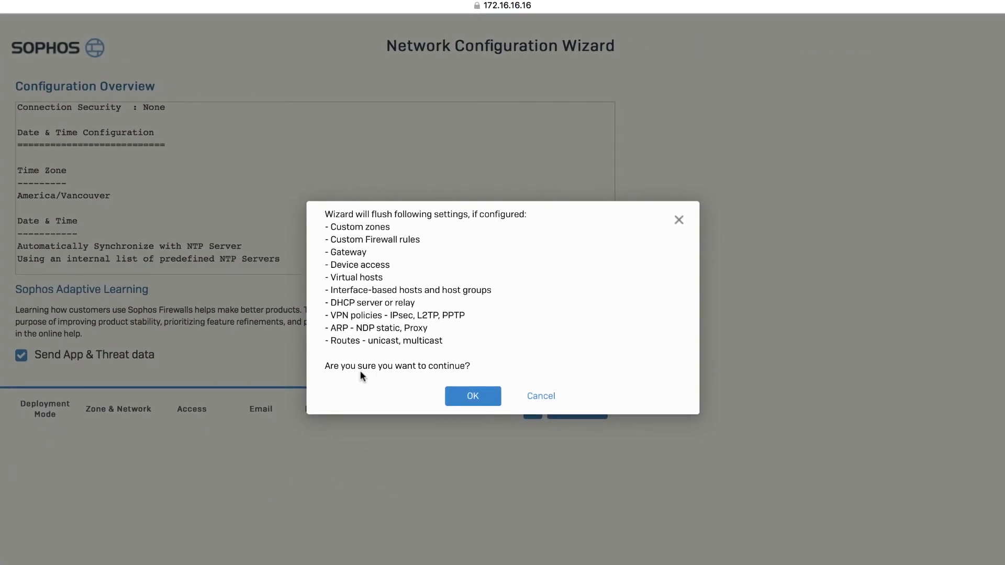
left_click(471, 397)
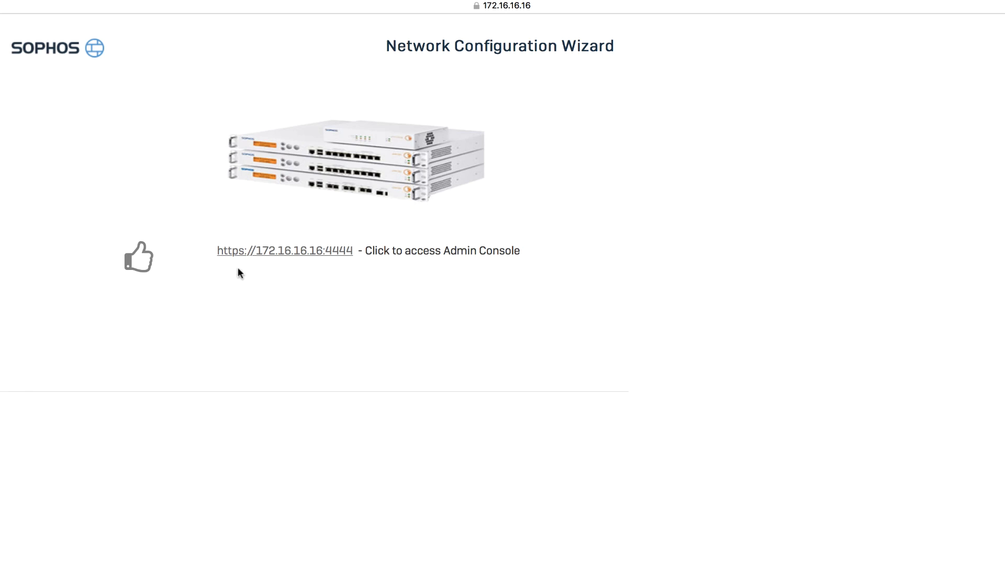
Step: Open the Admin Console and always trust the firewall's certificate
left_click(316, 253)
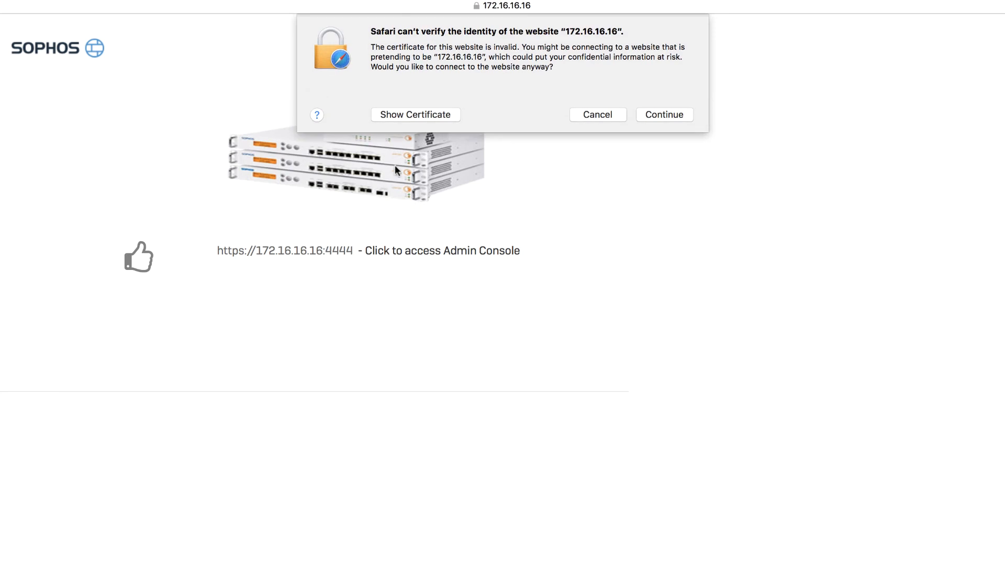
left_click(418, 118)
left_click(353, 108)
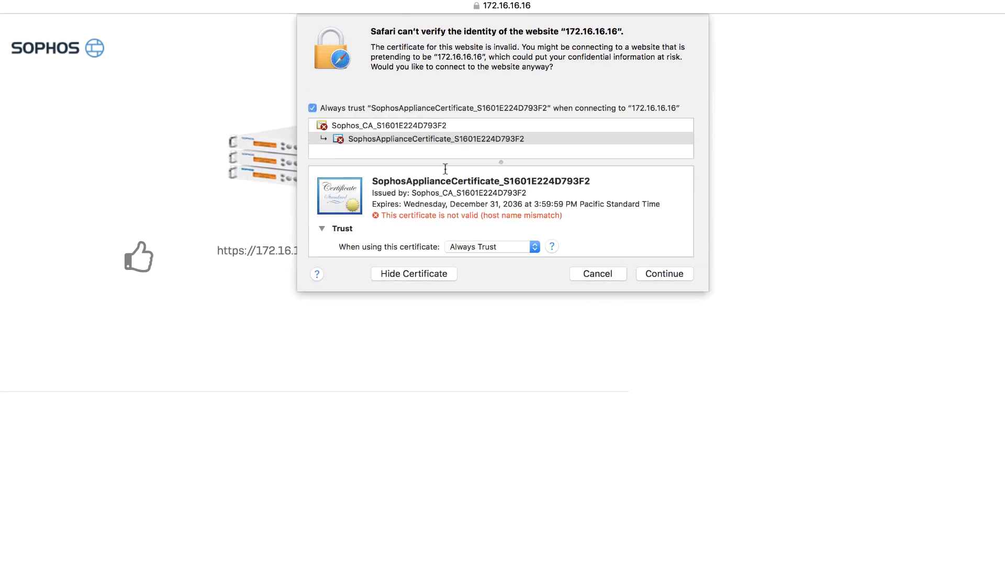
left_click(662, 274)
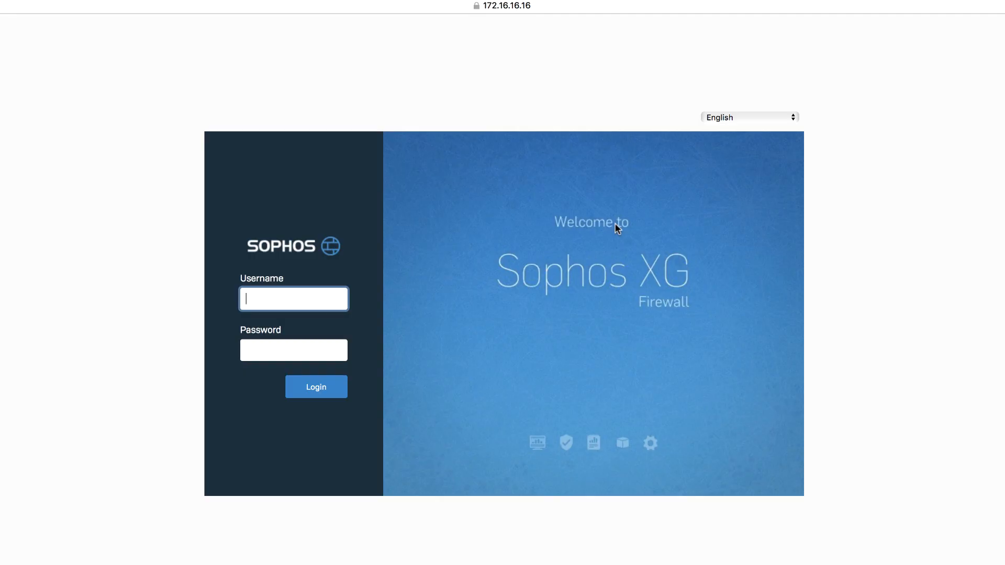
Step: Log in with the admin password and decline Safari's password update
double_click(267, 351)
type("admin")
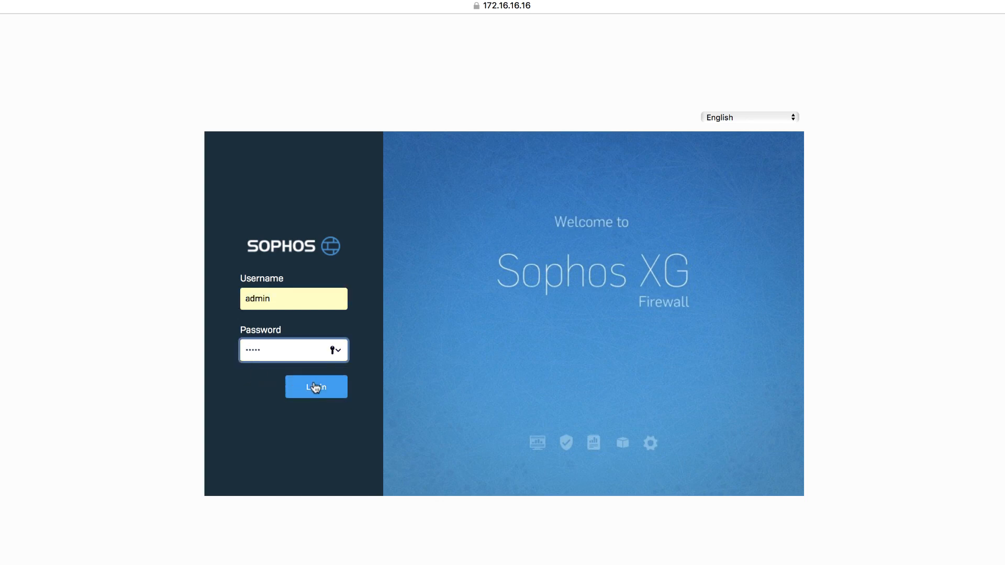
left_click(315, 387)
left_click(503, 90)
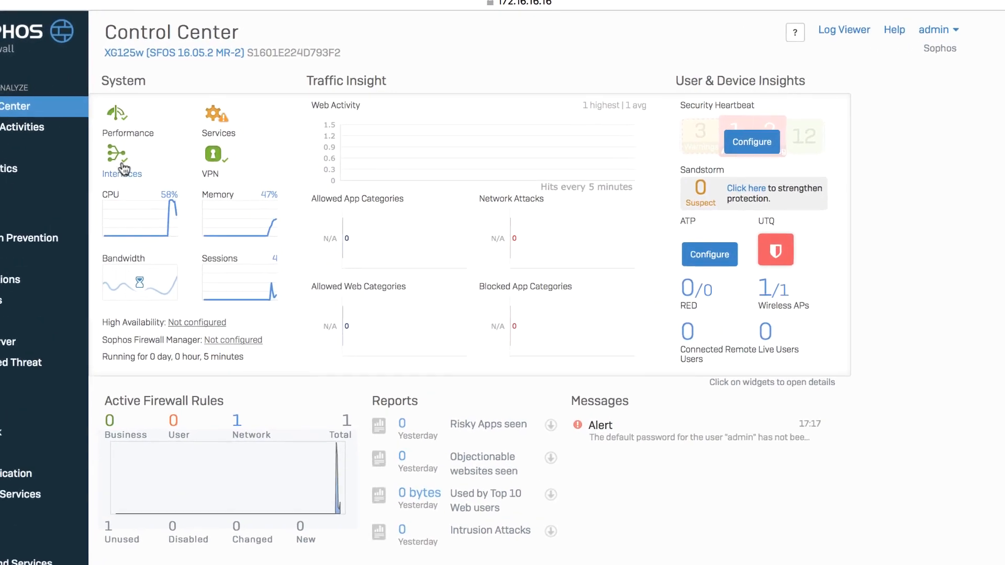
Step: Check interface status from the Control Center's Interfaces widget, then go to the Firewall rules list
left_click(91, 183)
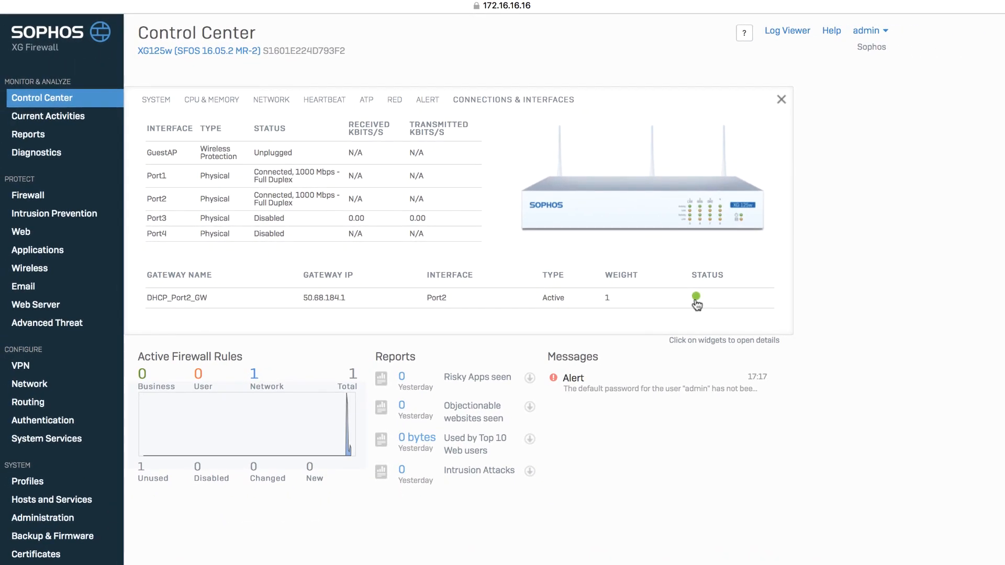
left_click(31, 195)
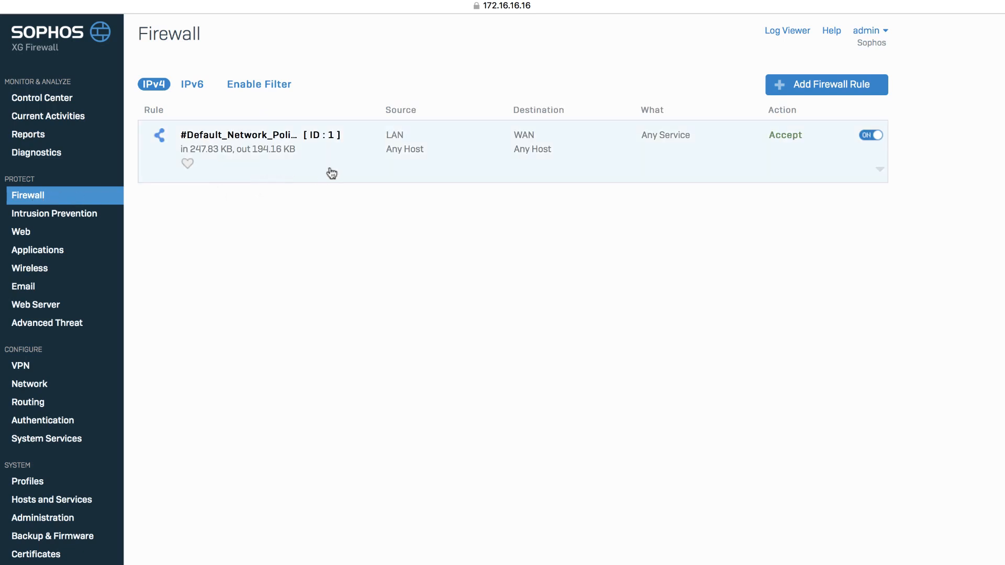
Step: Expand #Default_Network_Policy to reveal MASQ NAT and WAN Link Load Balance gateway, then open a new Safari window
left_click(359, 168)
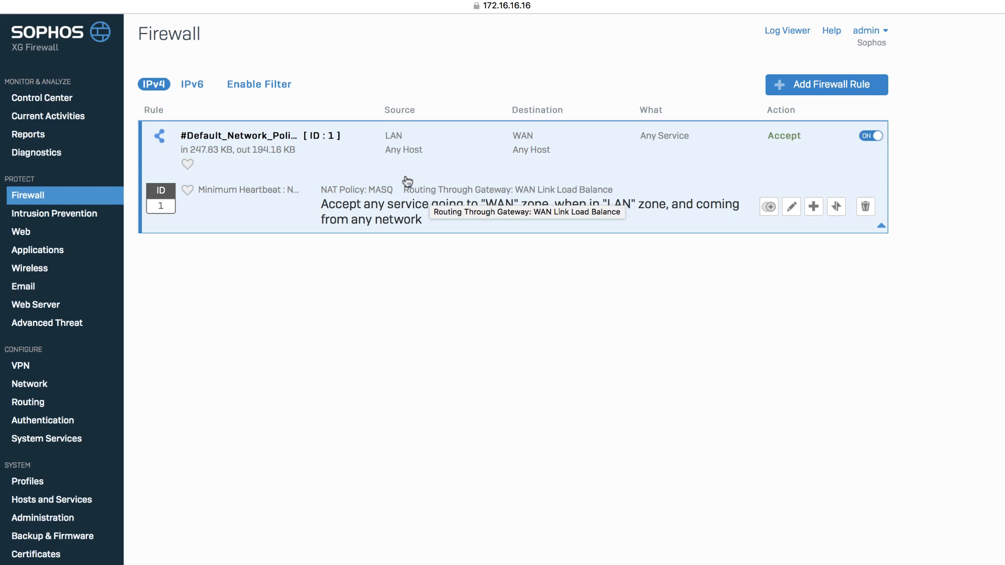
mouse_move(141, 2)
left_click(86, 7)
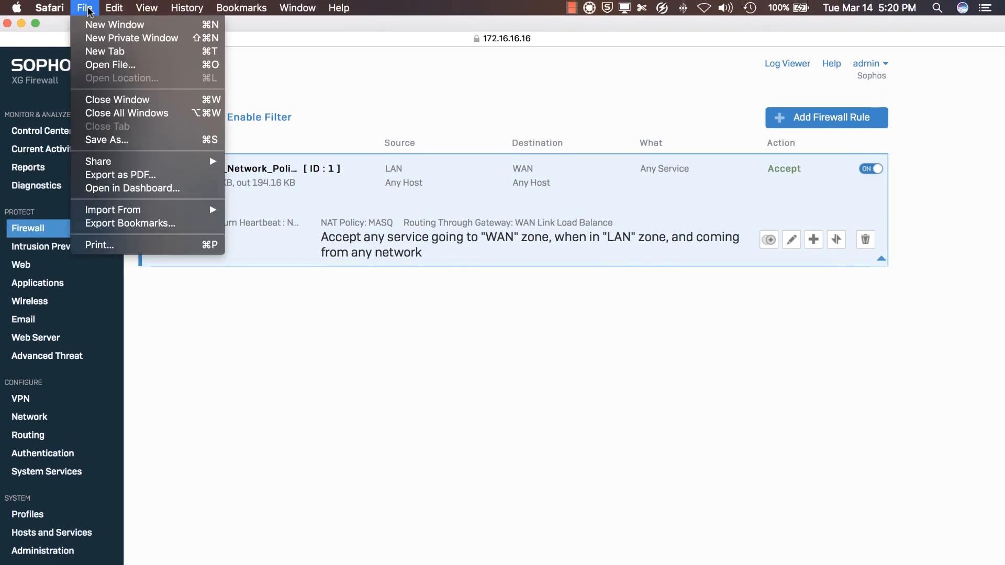
left_click(102, 25)
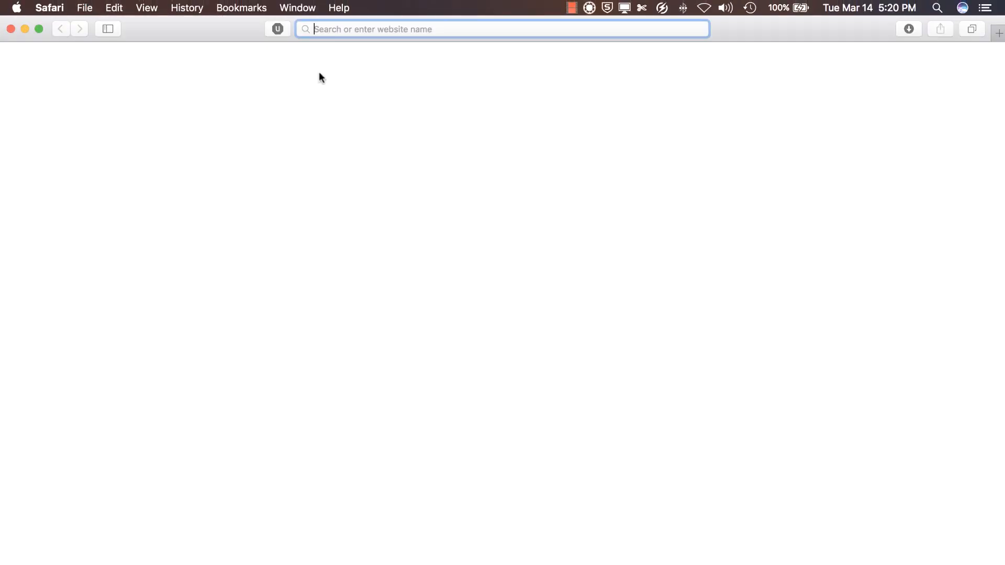
type("sophos.com")
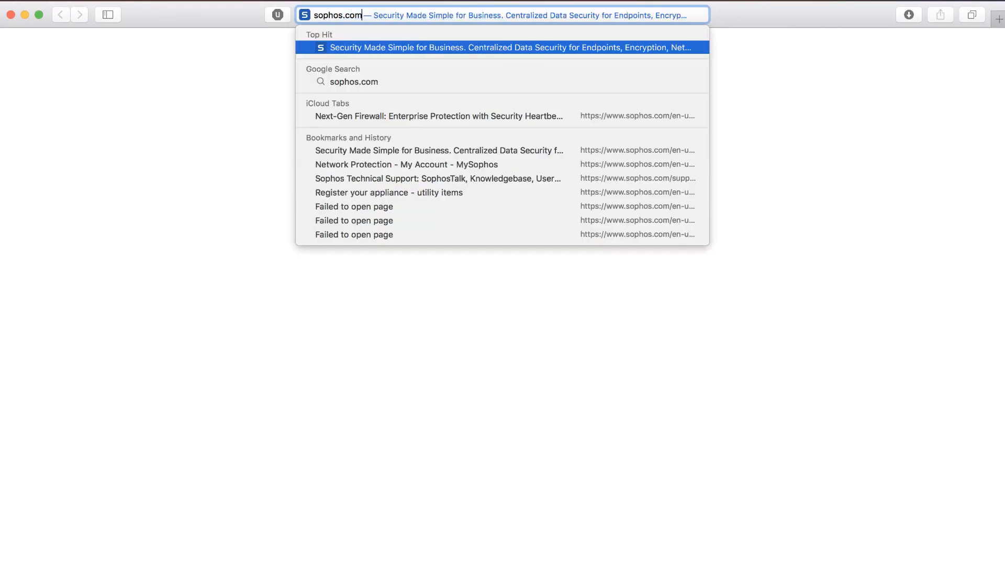
key("Return")
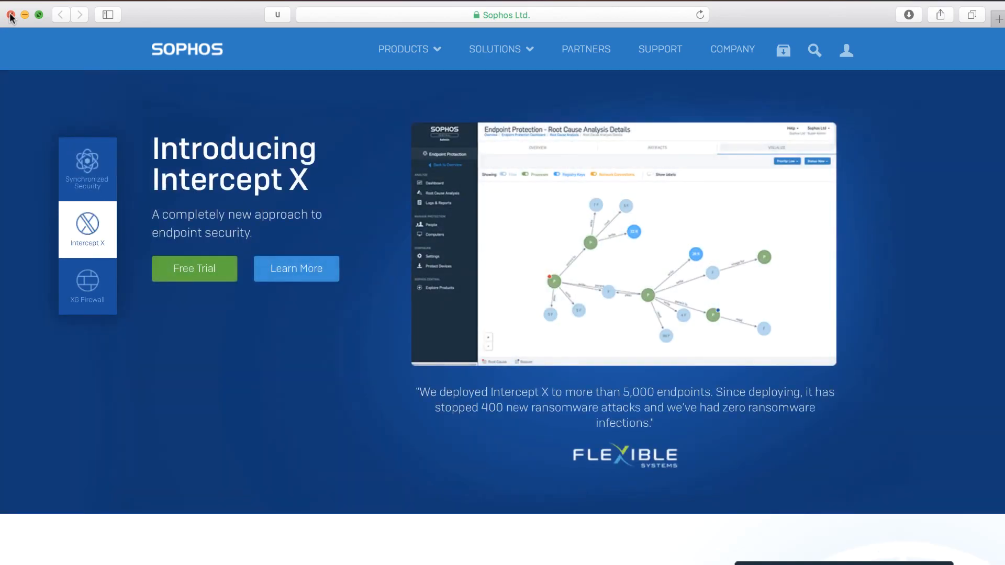
left_click(10, 15)
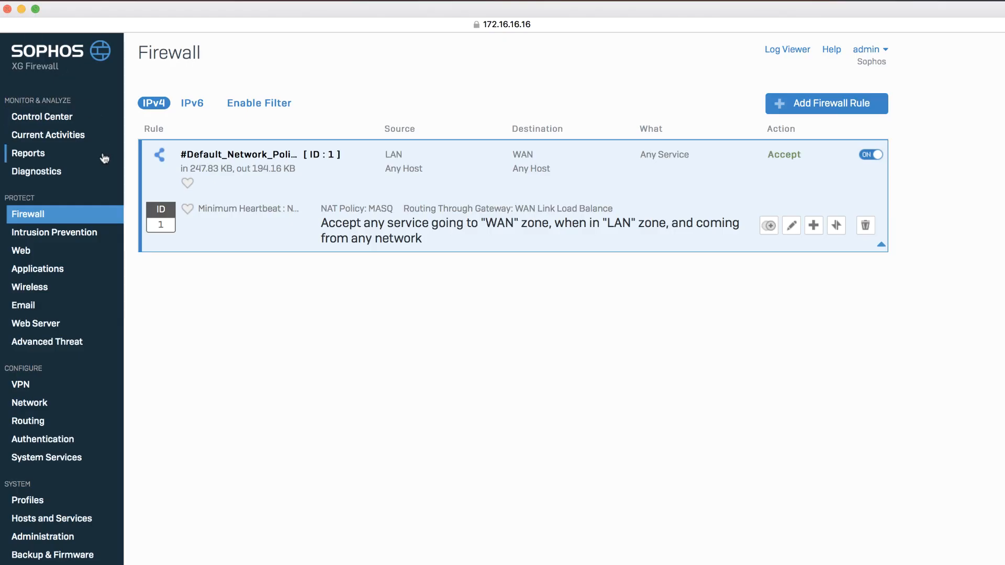
Step: View the Network interface addresses and then the DNS settings tab
left_click(53, 404)
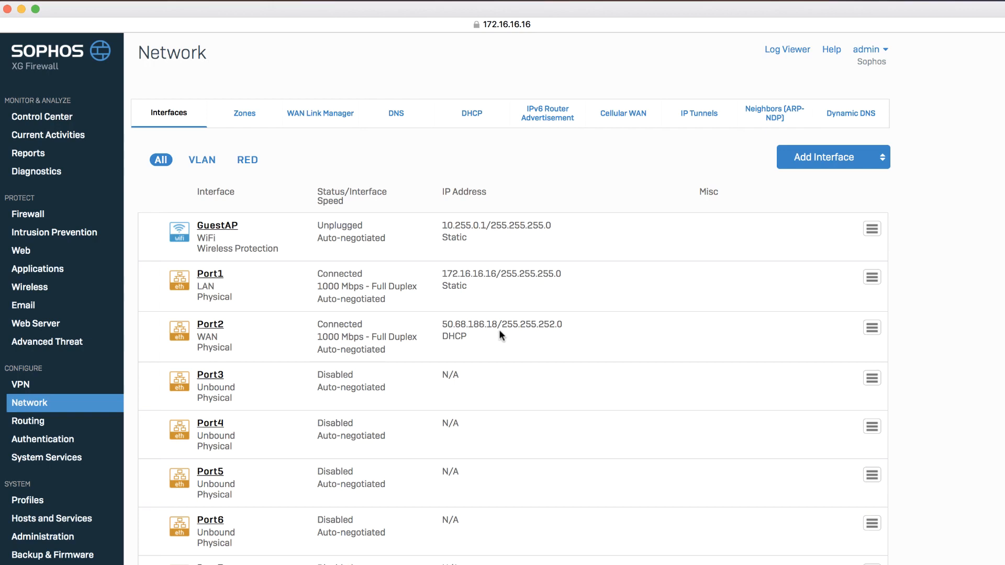
left_click(394, 114)
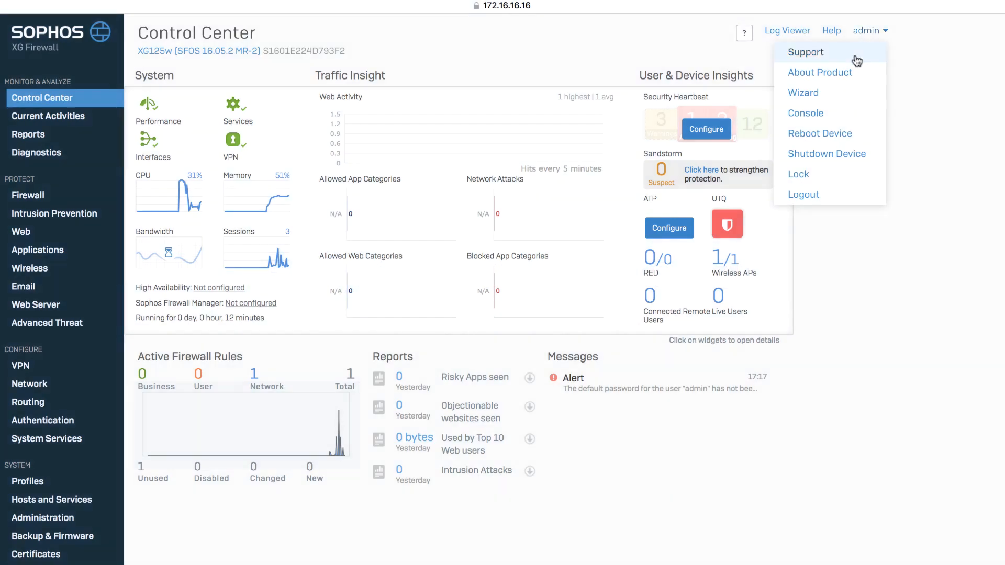
Step: Open About Product's Licensing tab and synchronize subscriptions; Enhanced Plus Support remains unsubscribed
left_click(855, 72)
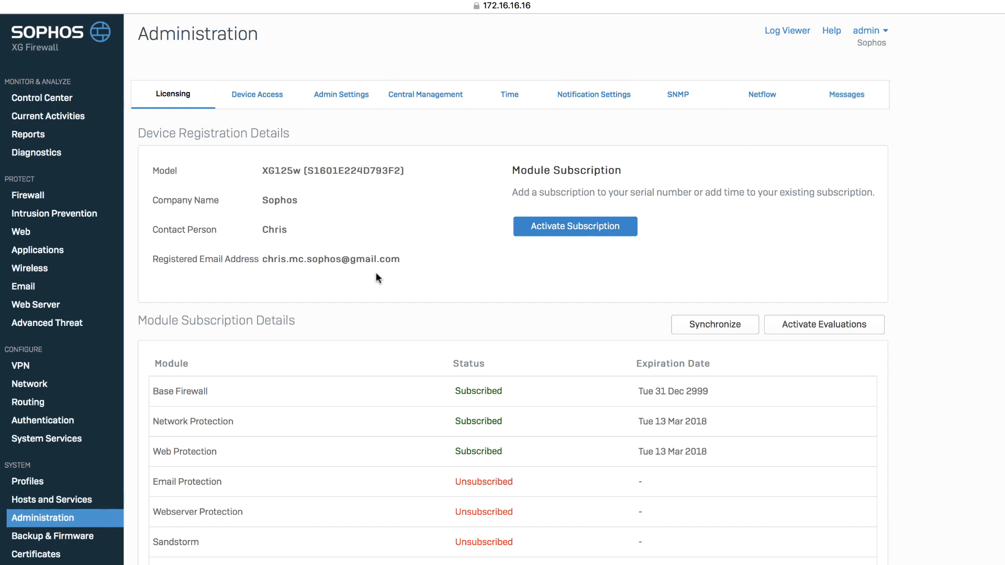
scroll(390, 283, "down", 3)
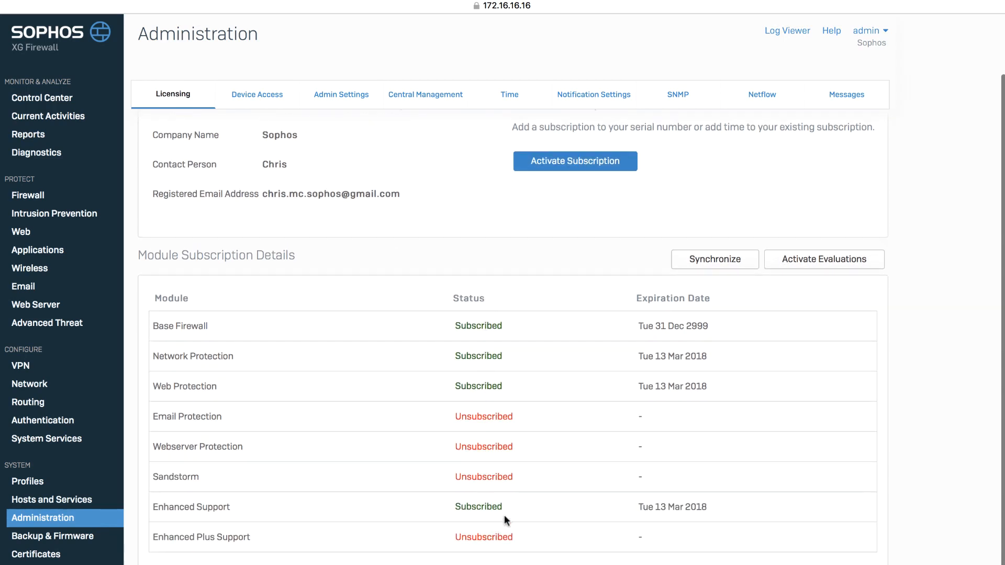
left_click(721, 267)
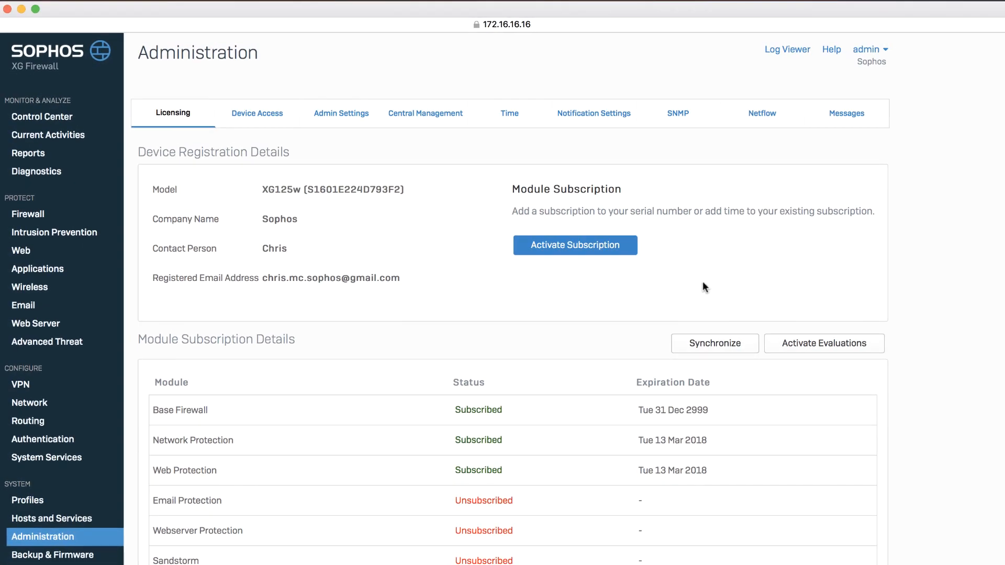
Step: Copy the Enhanced Plus Support upgrade key from the License Schedule PDF in Preview, then return to Safari
key("super+Tab")
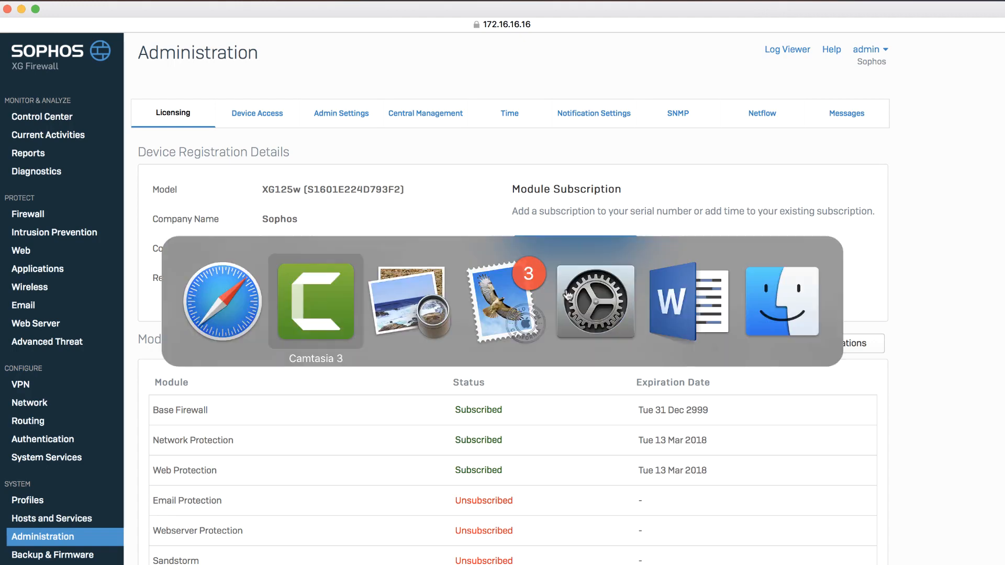
key("super+Tab")
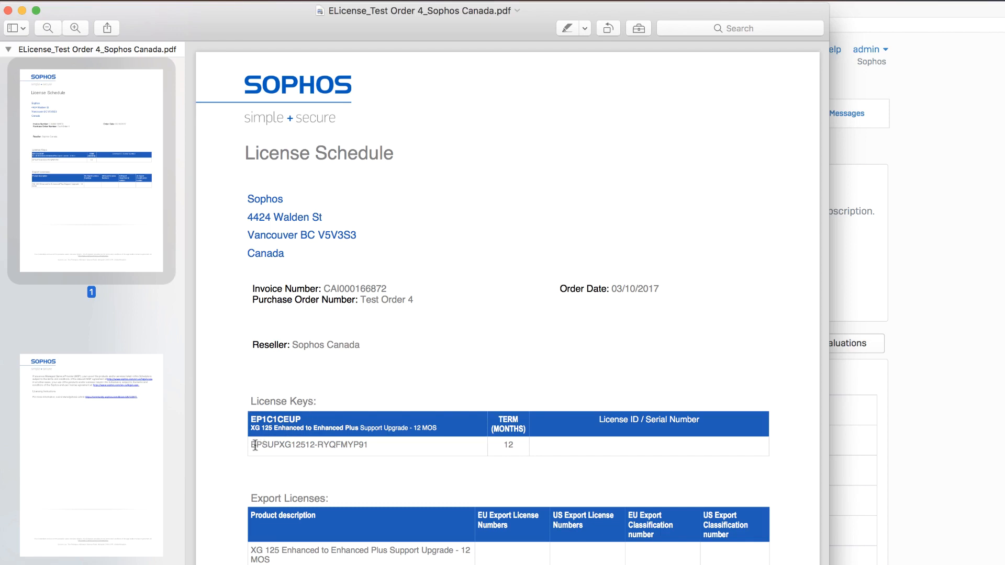
left_click_drag(253, 445, 367, 446)
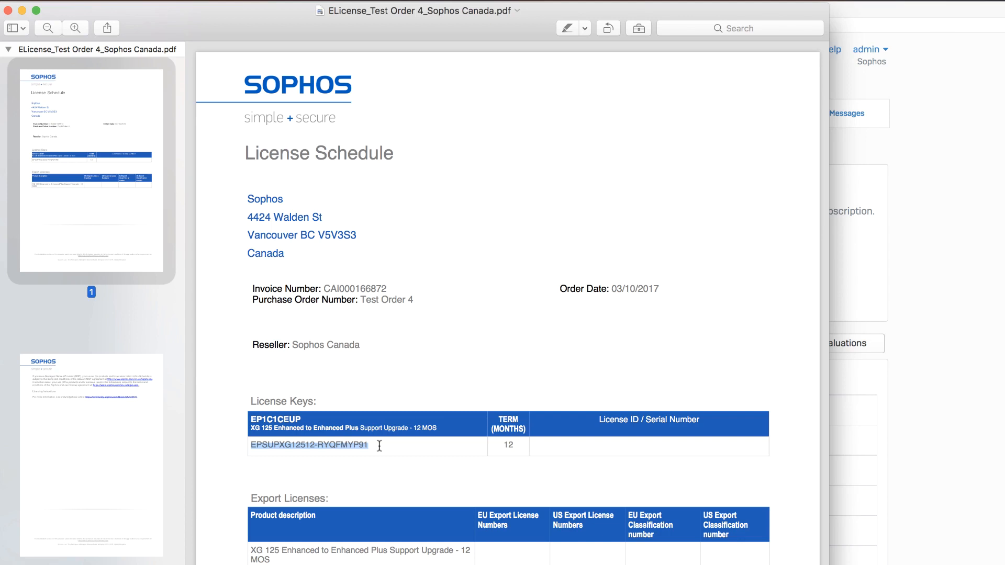
right_click(354, 445)
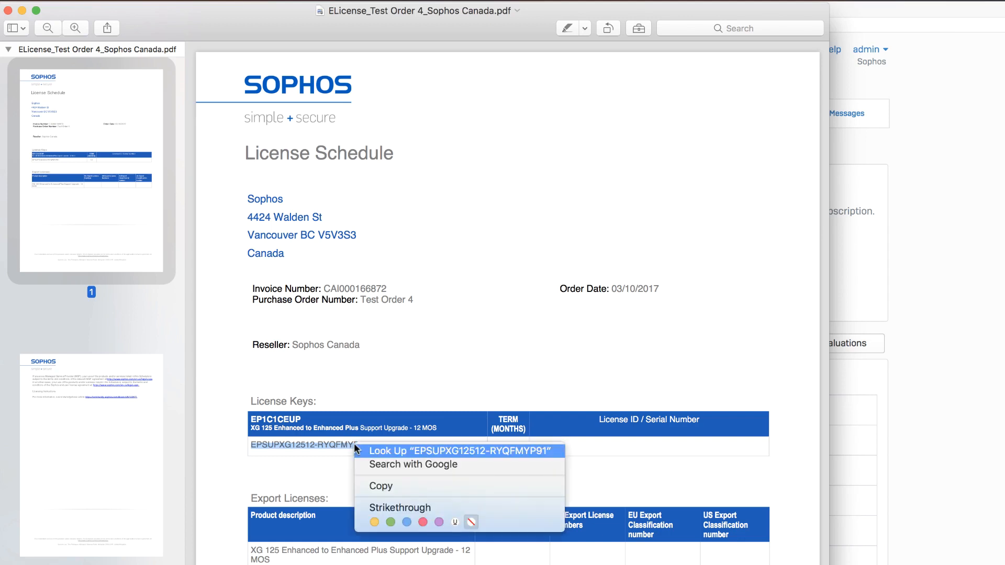
left_click(367, 481)
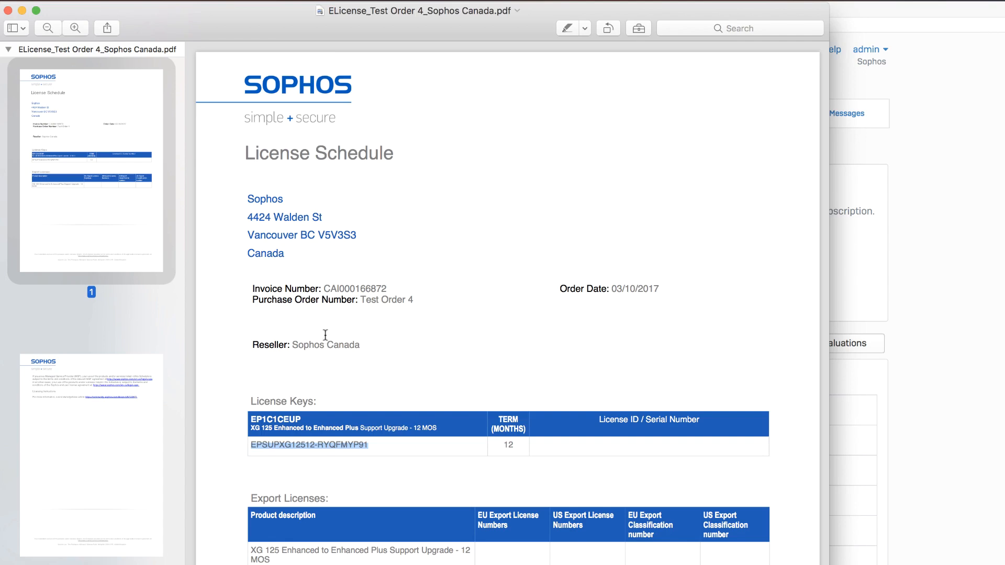
key("super+Tab")
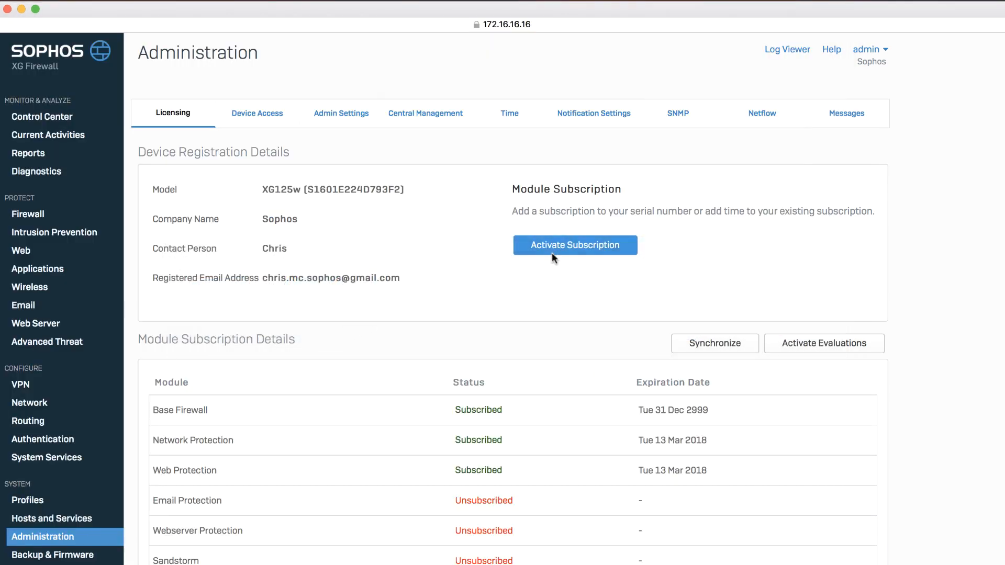
Step: Paste the copied key into Activate Subscription, verify it, and confirm Enhanced Plus Support
left_click(579, 249)
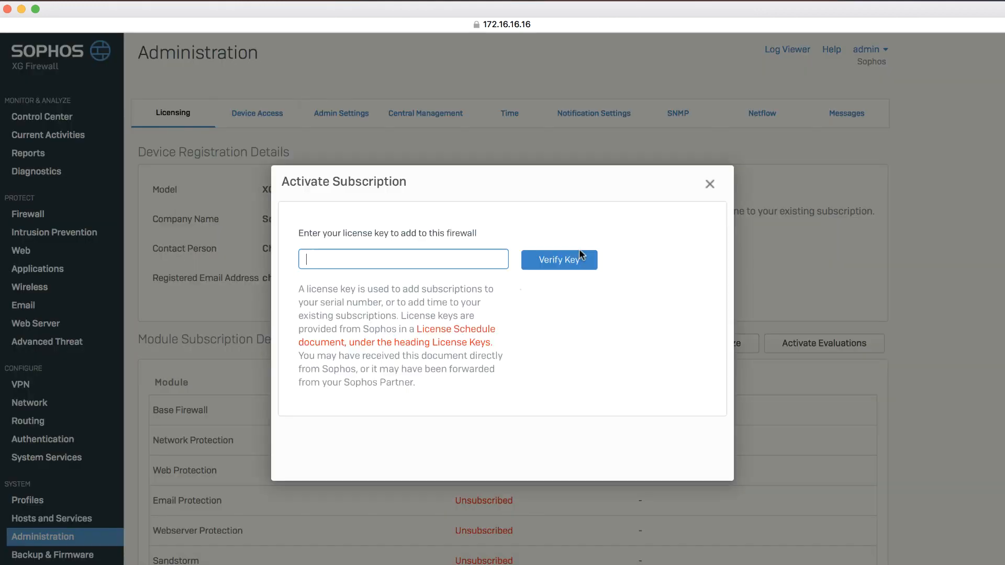
right_click(410, 262)
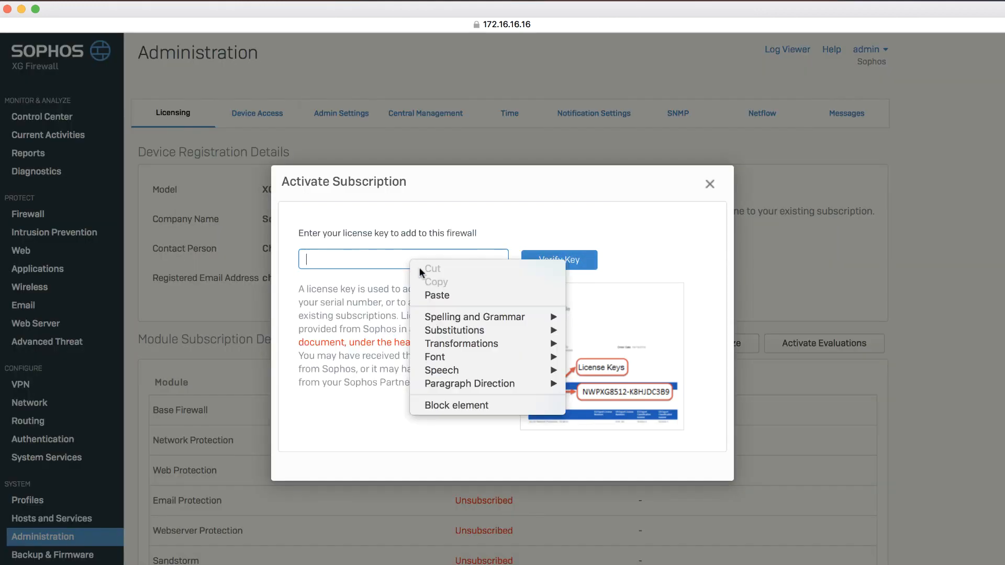
left_click(426, 293)
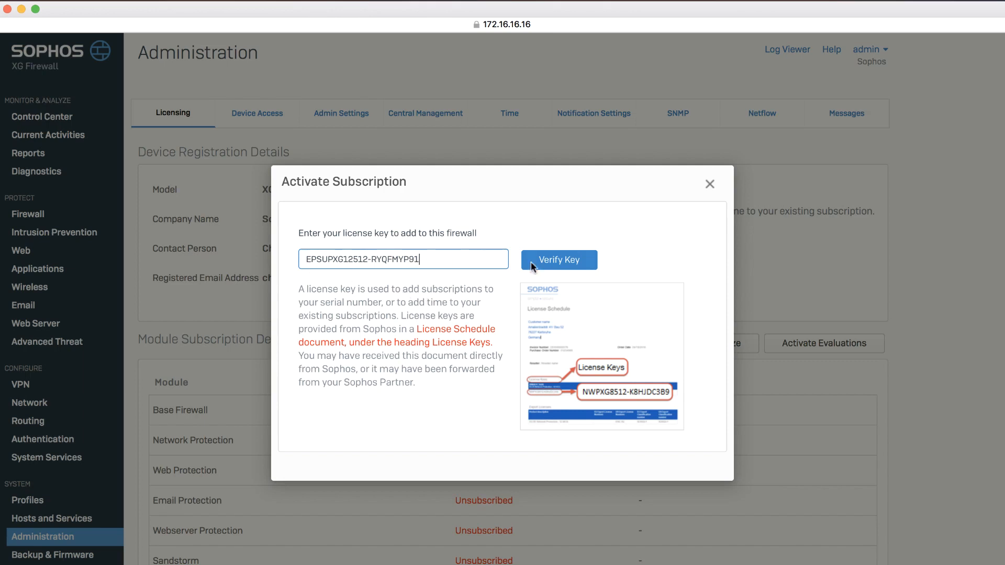
left_click(558, 261)
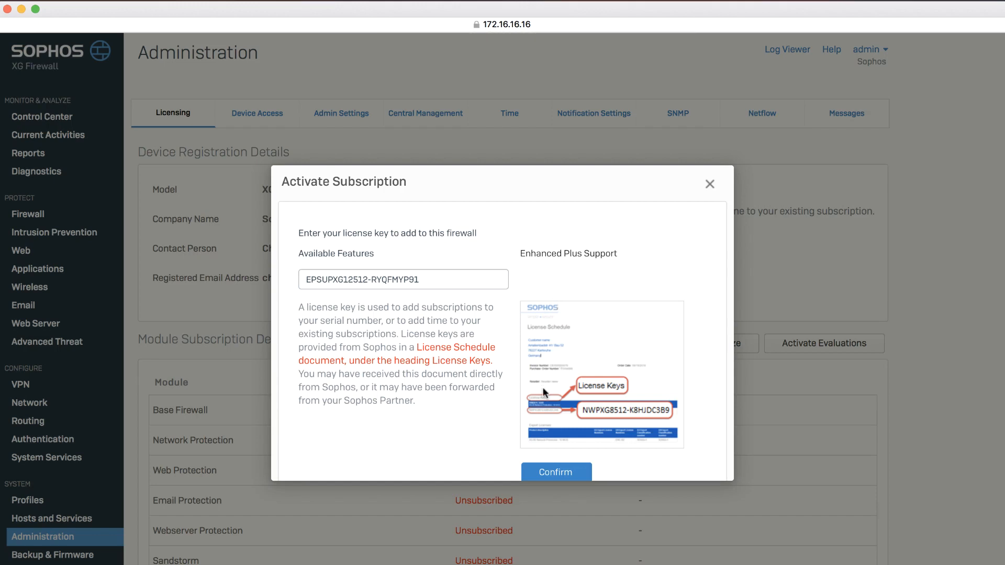
scroll(543, 390, "down", 2)
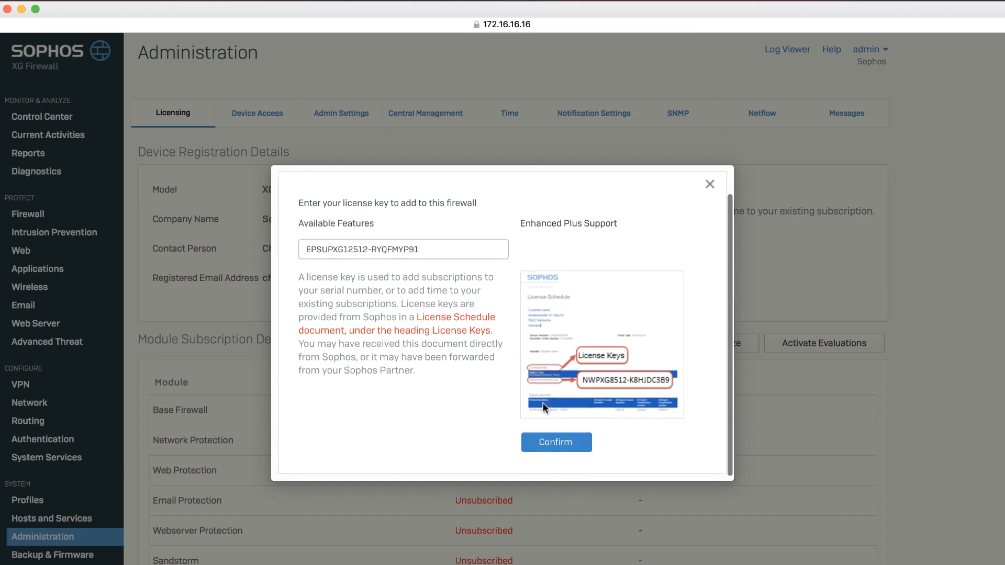
left_click(552, 445)
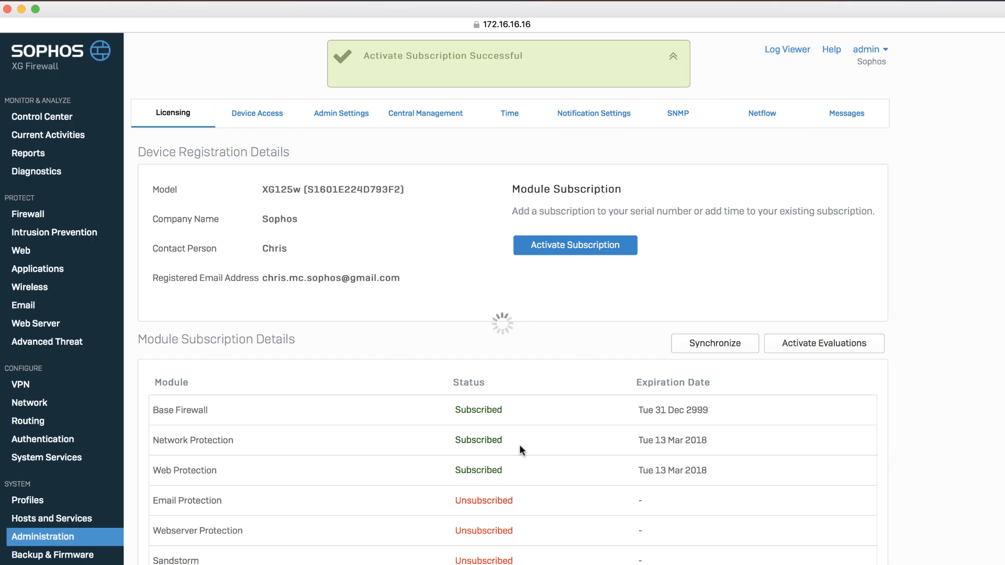
Step: Resynchronize licenses so Enhanced Plus Support runs through 13 Mar 2018, then sign back in
left_click(706, 342)
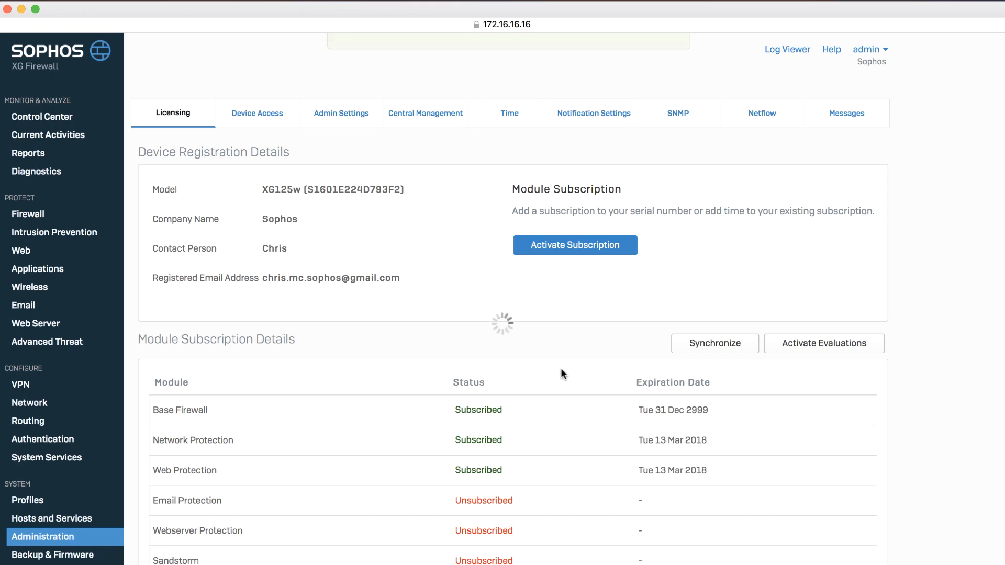
scroll(561, 368, "down", 2)
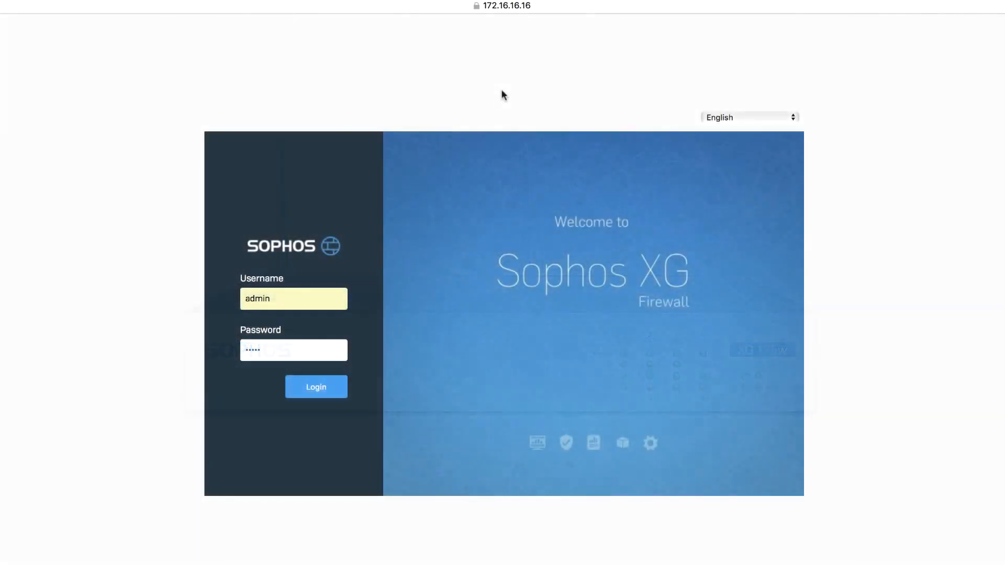
key("Return")
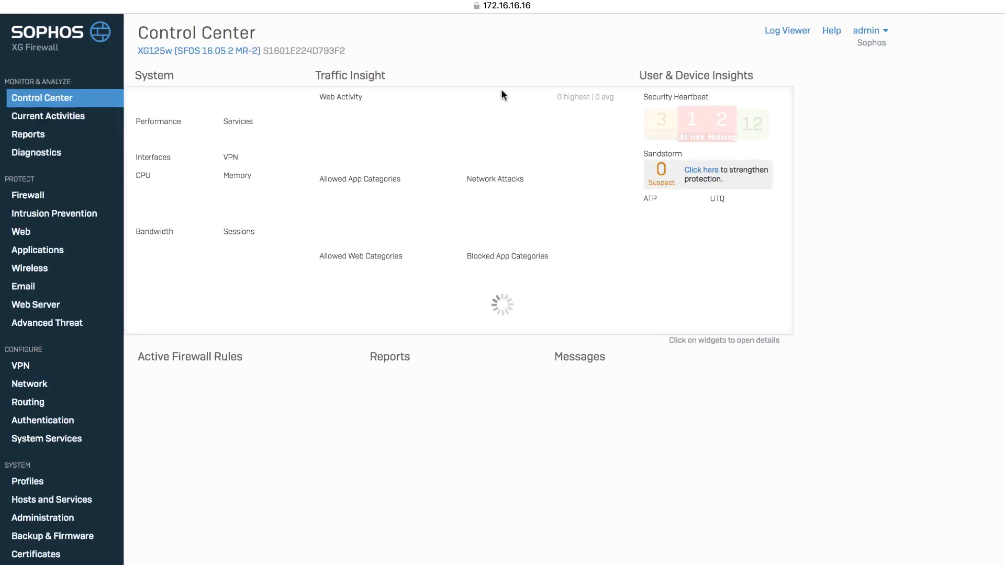